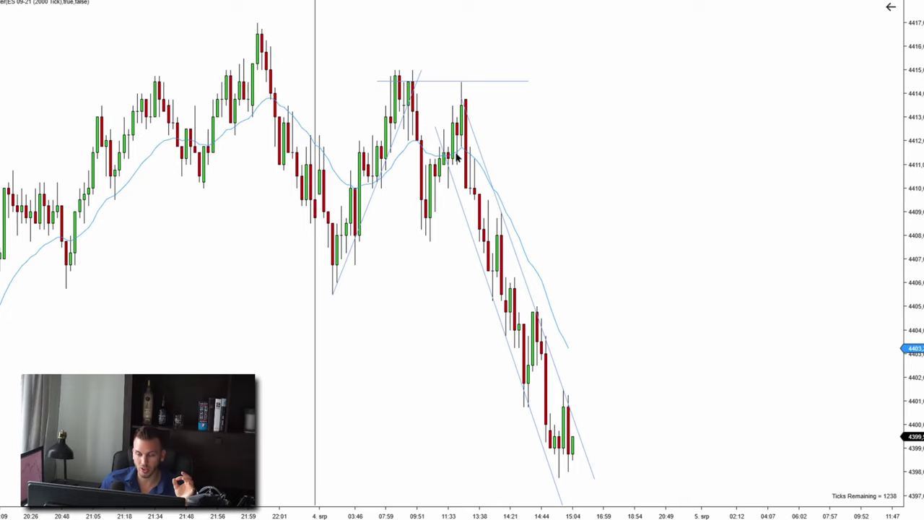
# Go short 4 ES contracts by placing a sell limit and moving it to market
pyautogui.moveTo(664, 163); pyautogui.dragTo(629, 165)
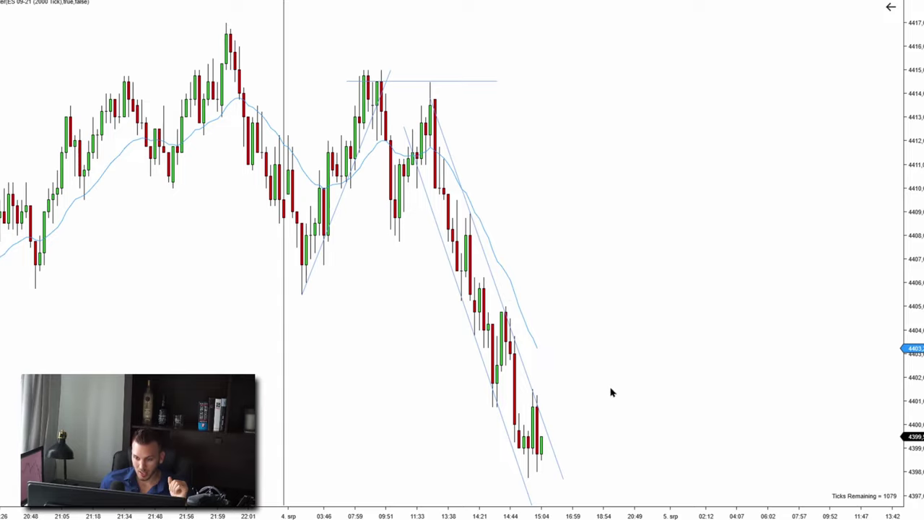
pyautogui.moveTo(611, 390); pyautogui.dragTo(583, 390)
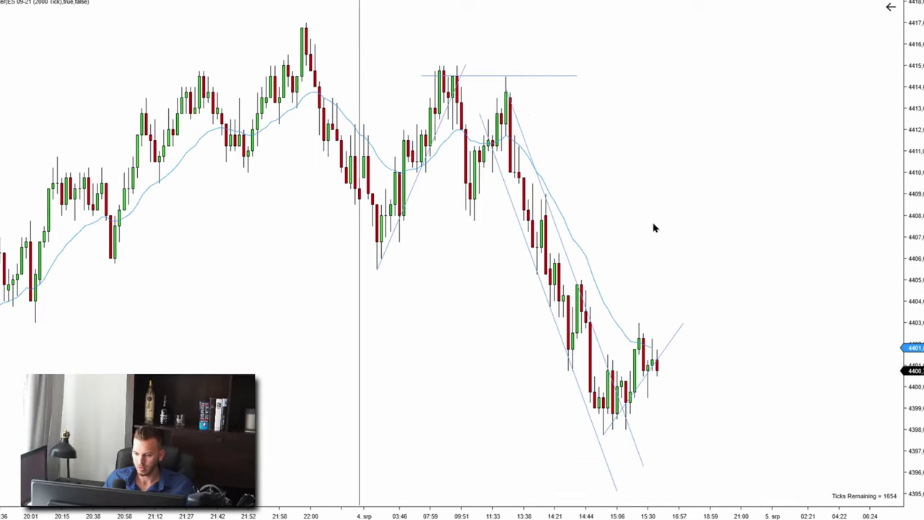
pyautogui.rightClick(625, 223)
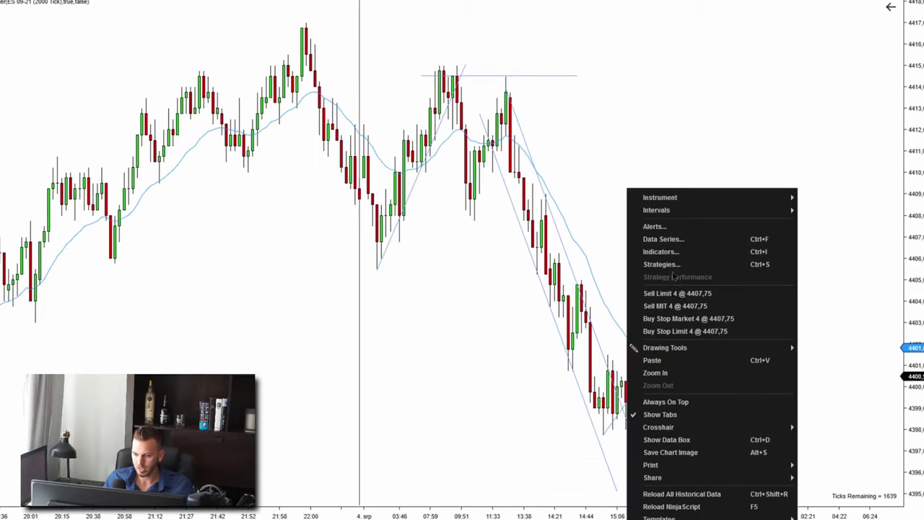
pyautogui.click(679, 291)
pyautogui.moveTo(645, 168); pyautogui.dragTo(785, 203)
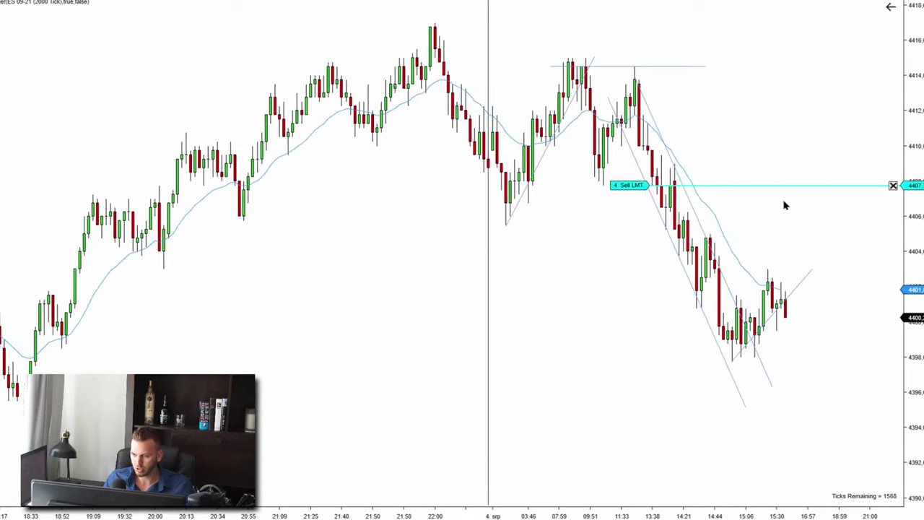
pyautogui.click(814, 314)
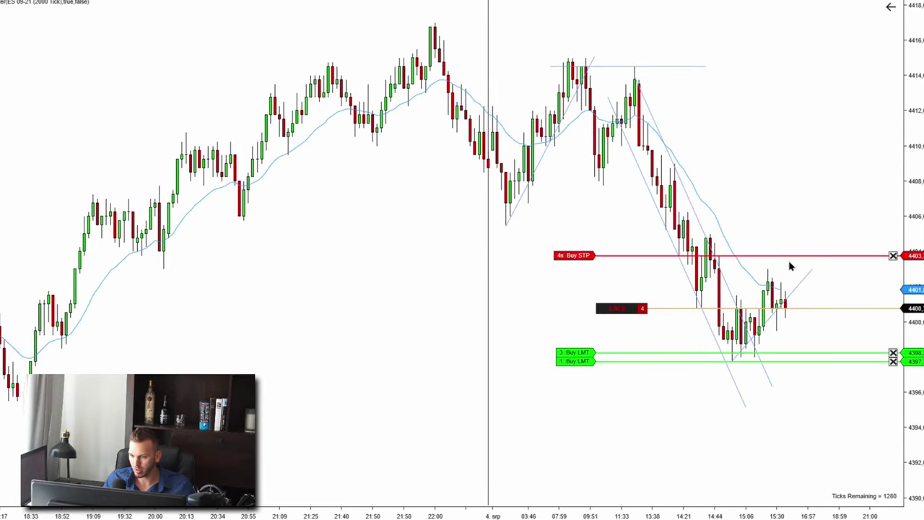
# Move the buy stop to about 4402 and lower both profit targets, the 1-contract one much further
pyautogui.click(793, 259)
pyautogui.click(798, 278)
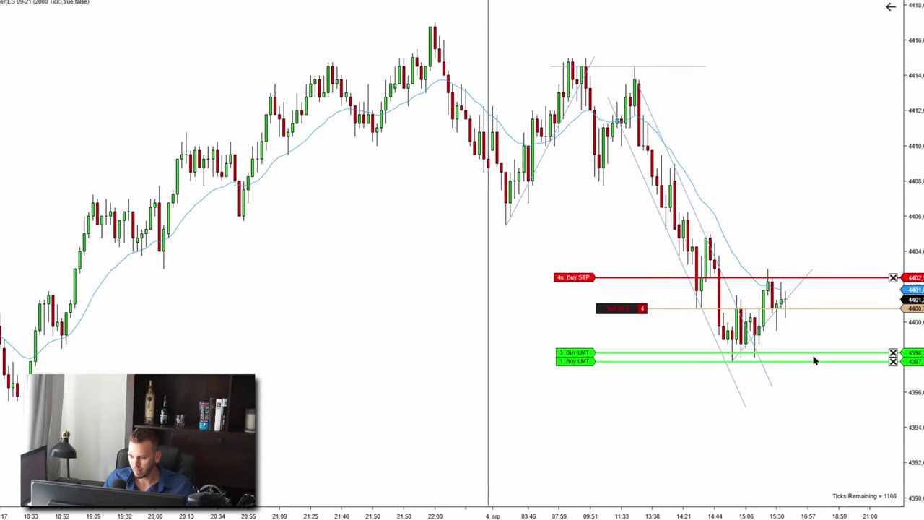
pyautogui.click(807, 353)
pyautogui.click(807, 349)
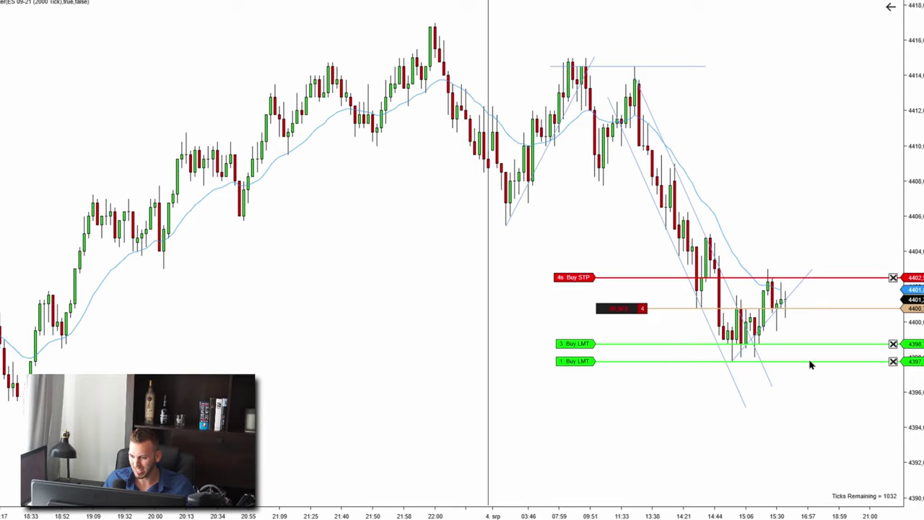
pyautogui.click(809, 361)
pyautogui.click(817, 441)
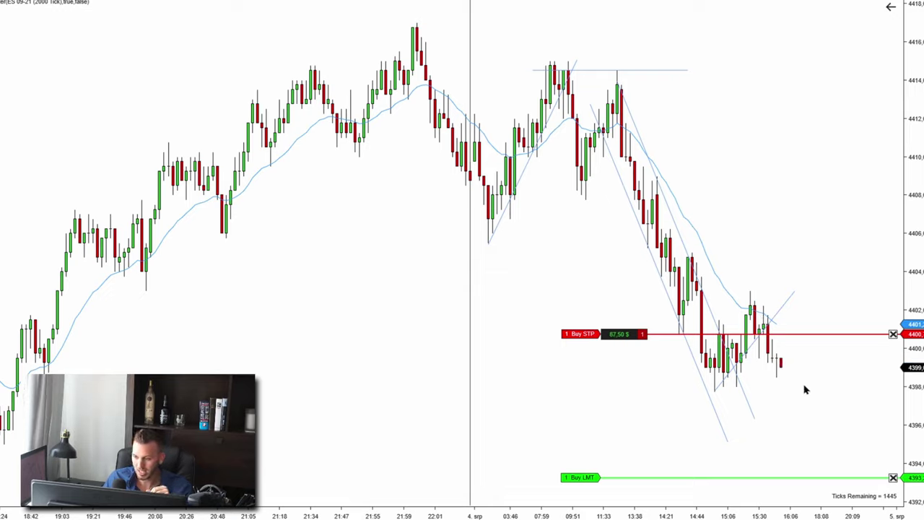
# Scroll the chart while the last short contract stops out at 4400
pyautogui.scroll(-1, 817, 285)
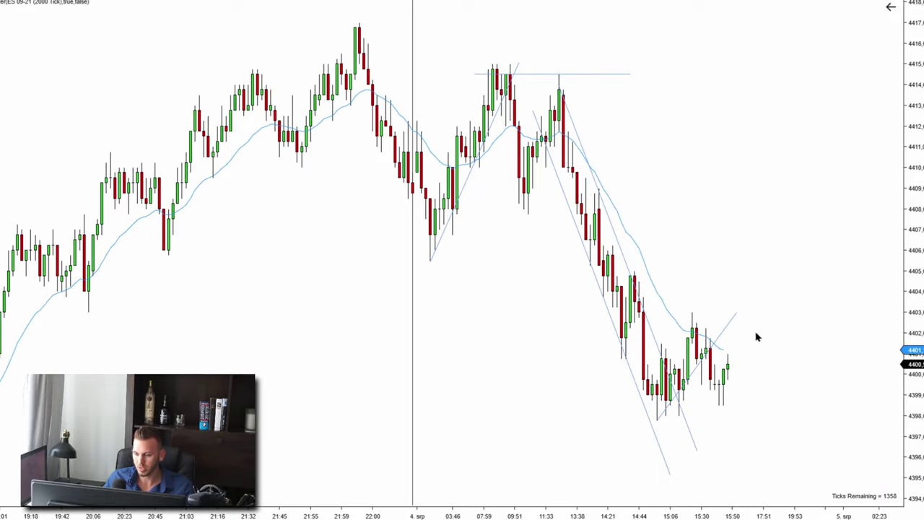
# Place a horizontal line at about 4399 beneath the recent lows and deselect it
pyautogui.moveTo(769, 303); pyautogui.dragTo(759, 303)
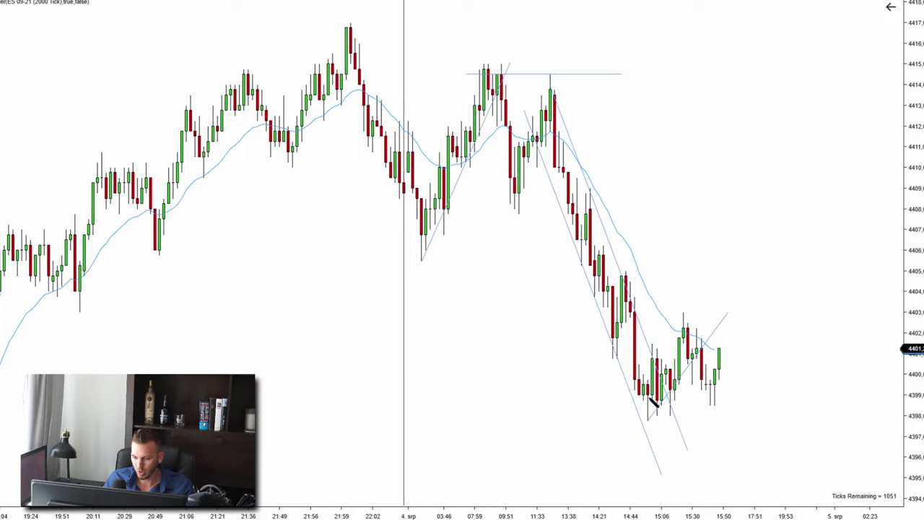
pyautogui.click(640, 398)
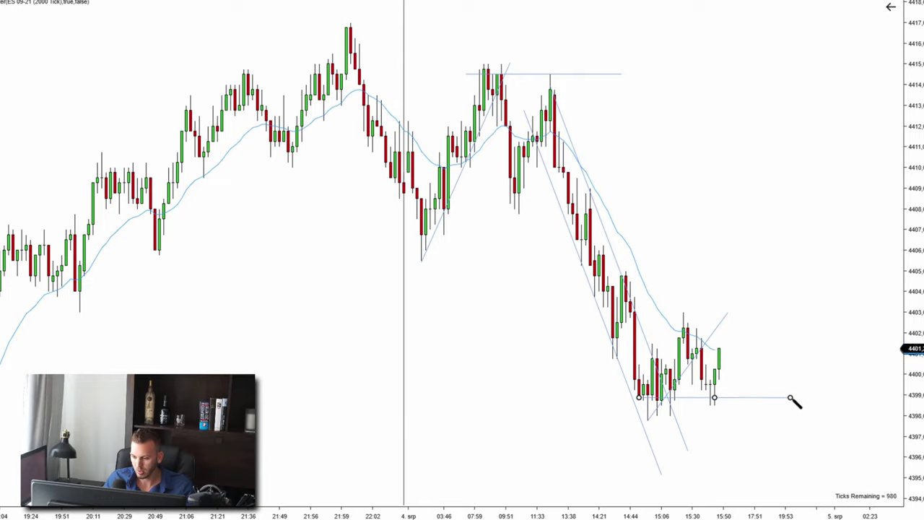
pyautogui.click(746, 400)
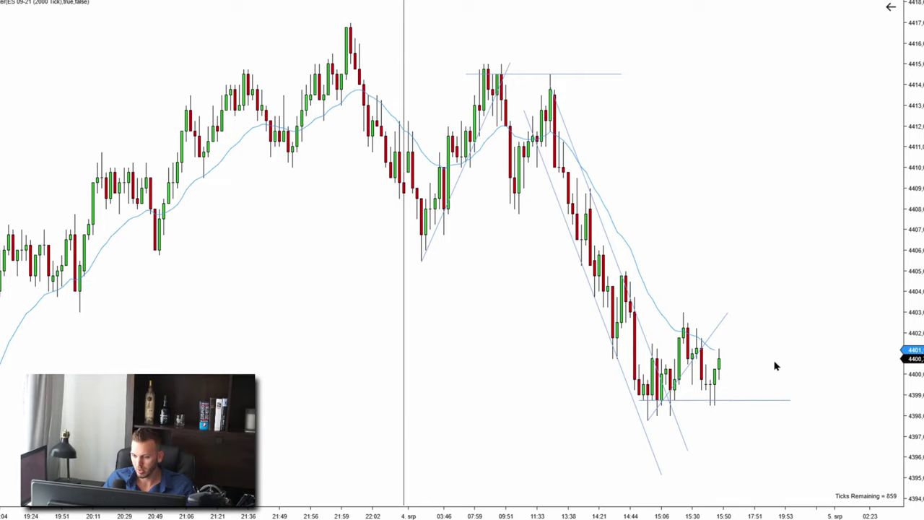
pyautogui.moveTo(775, 366); pyautogui.dragTo(755, 366)
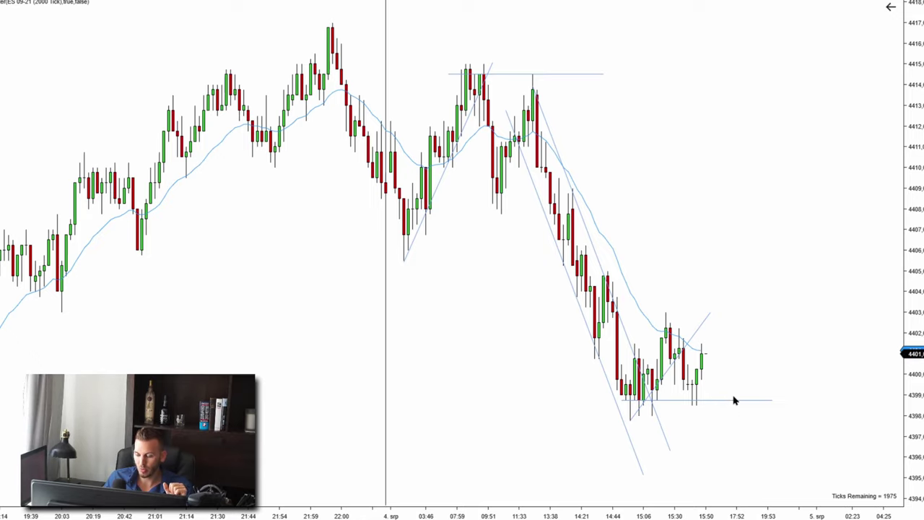
# Search Google for 'CURRENT TIME CST' to read 8:33, then hide the browser
pyautogui.hotkey('alt', 'Tab')
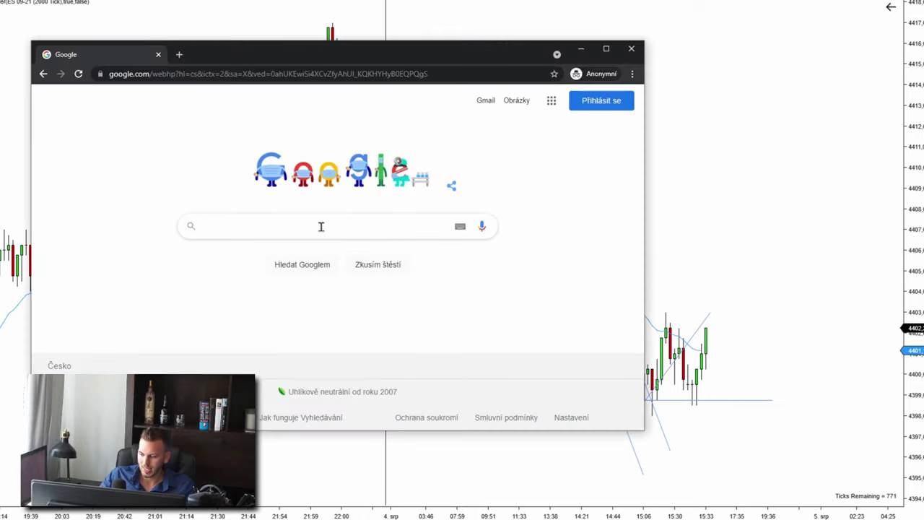
pyautogui.click(322, 226)
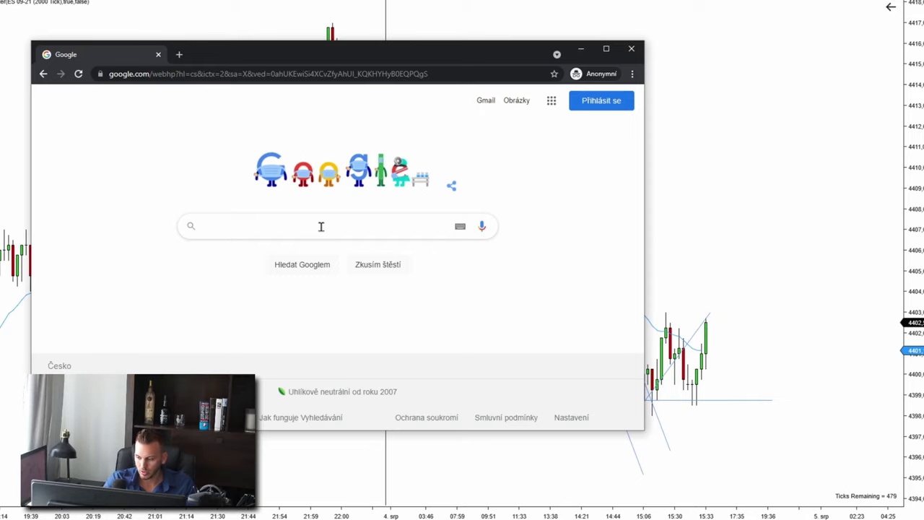
pyautogui.write('CURRENT TIME')
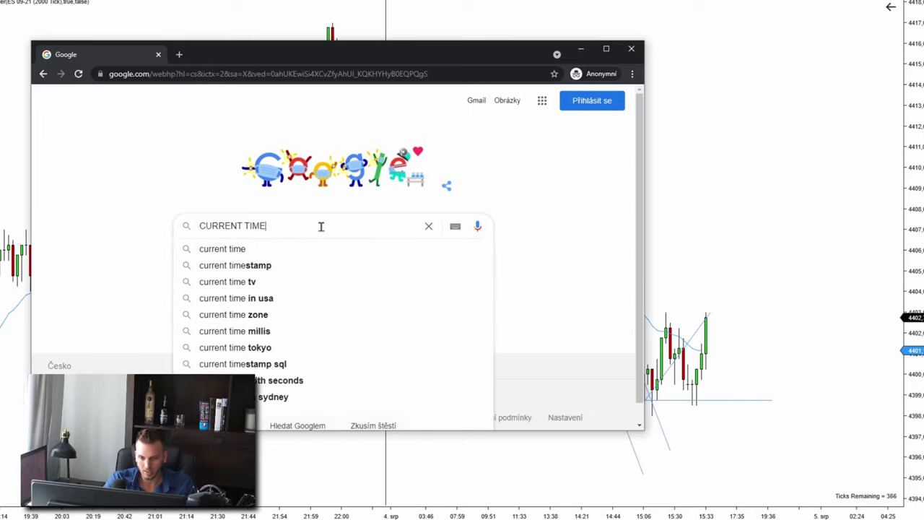
pyautogui.press('Return')
pyautogui.click(215, 112)
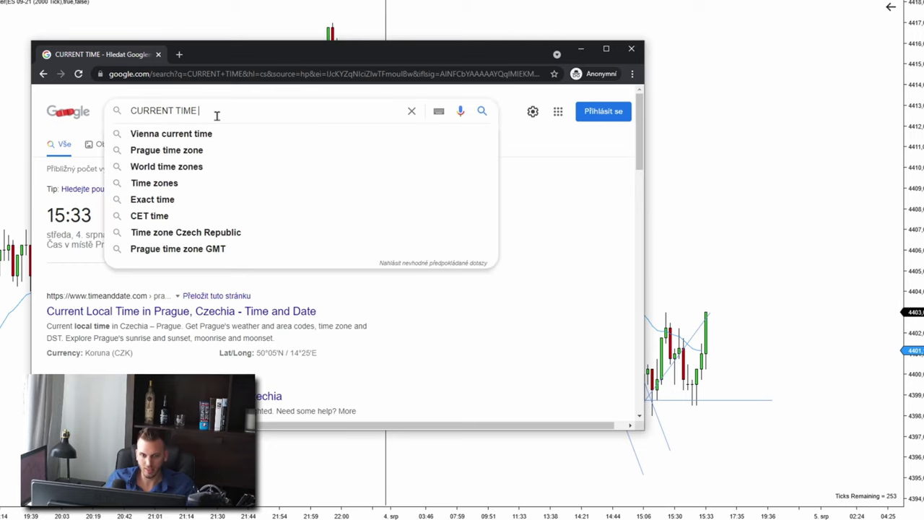
pyautogui.write('CST')
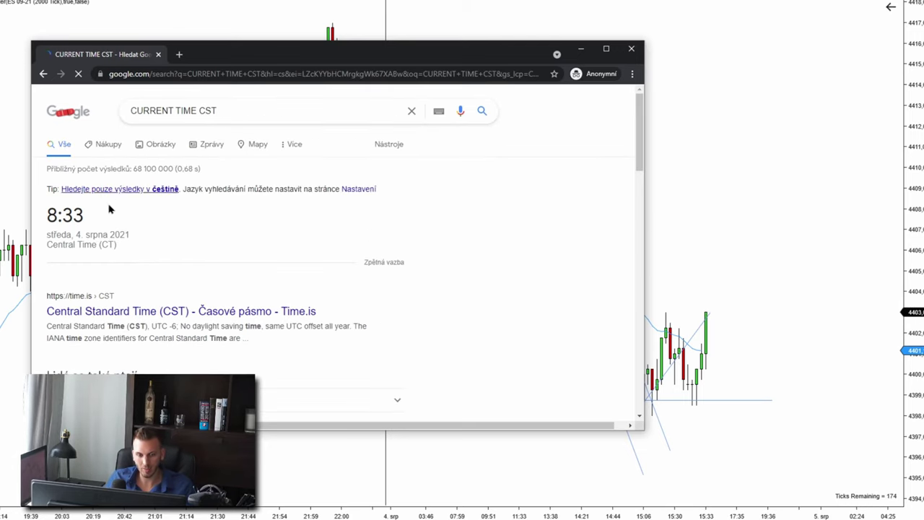
pyautogui.click(749, 190)
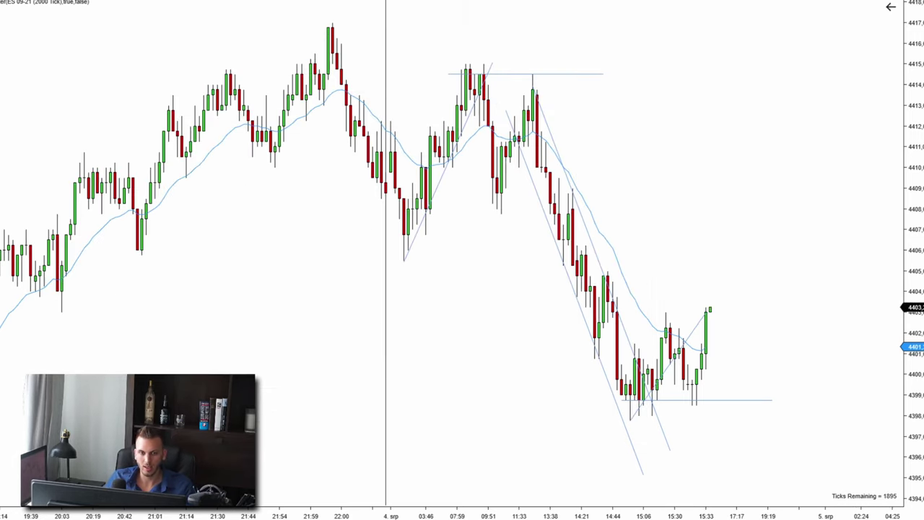
# Switch the local crosshair on, then turn it back off
pyautogui.click(137, 2)
pyautogui.click(155, 9)
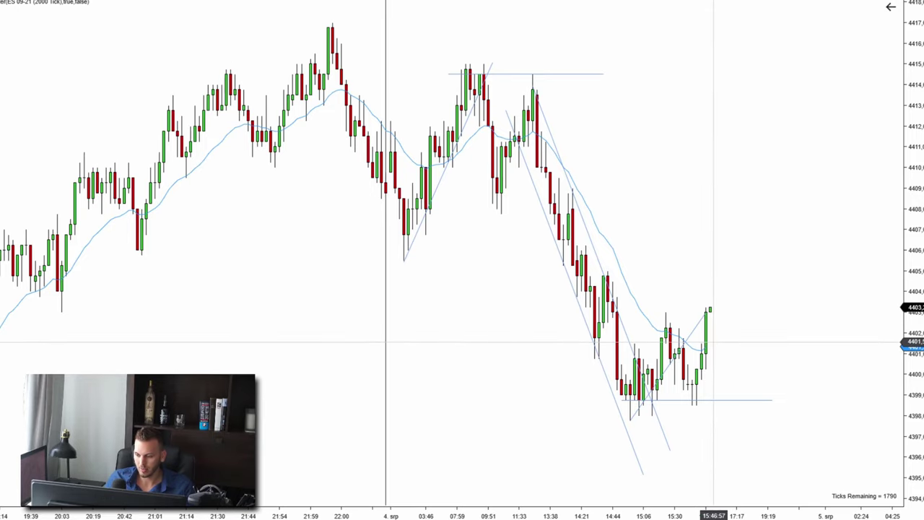
pyautogui.click(137, 2)
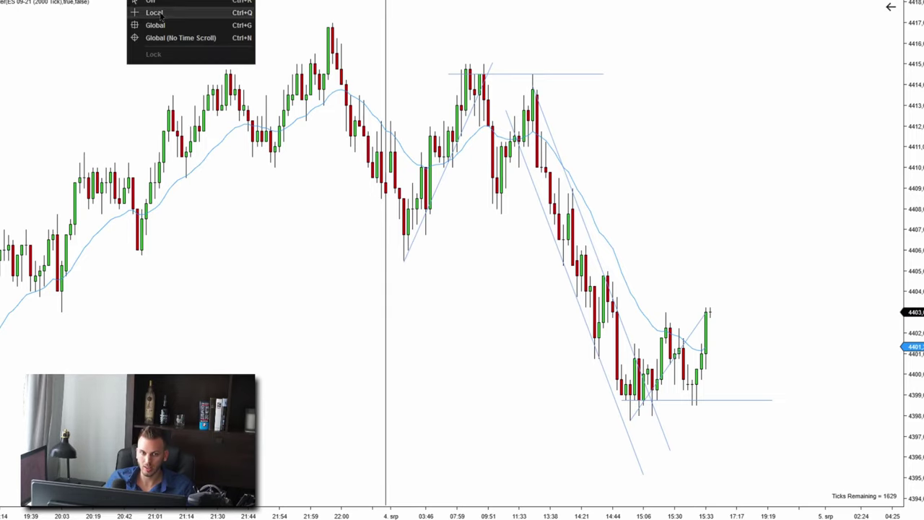
pyautogui.click(157, 9)
pyautogui.hscroll(2, 661, 345)
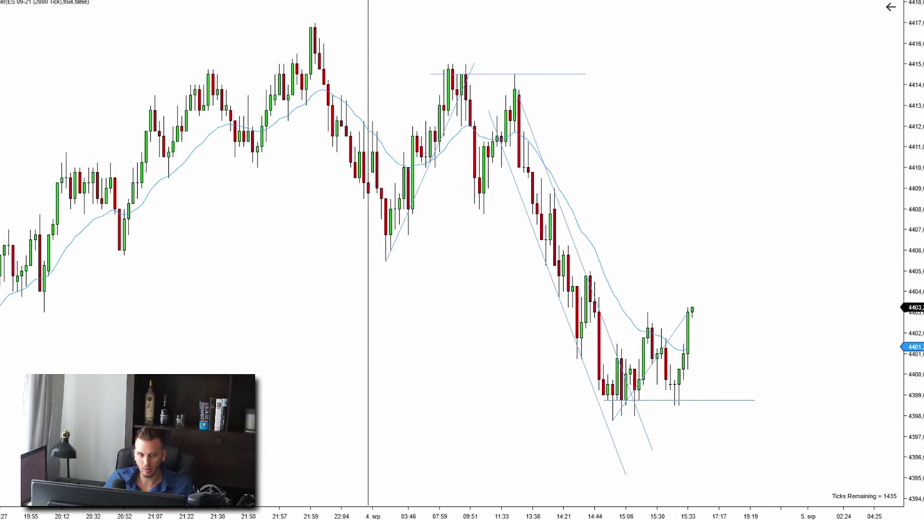
# Place a red Arrow Down marker above the 15:30 bar
pyautogui.click(150, 4)
pyautogui.moveTo(217, 387)
pyautogui.click(289, 400)
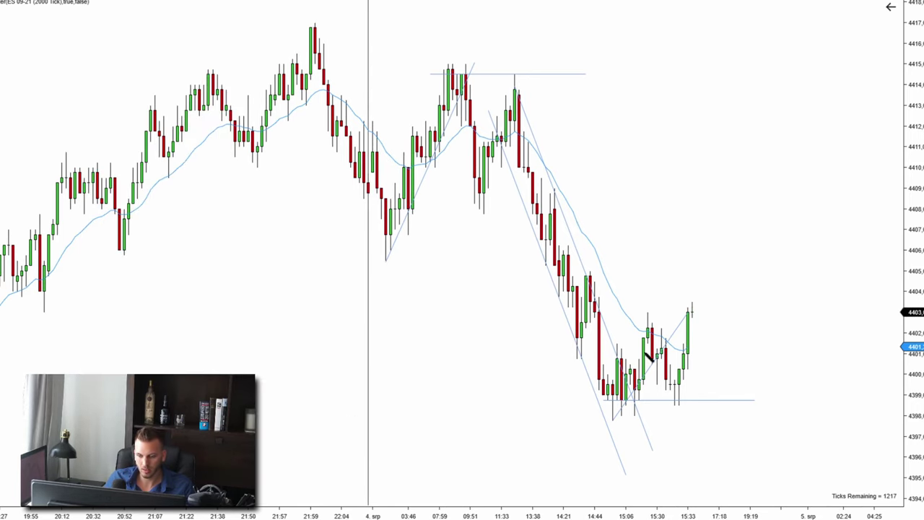
pyautogui.click(663, 325)
pyautogui.hscroll(2, 755, 320)
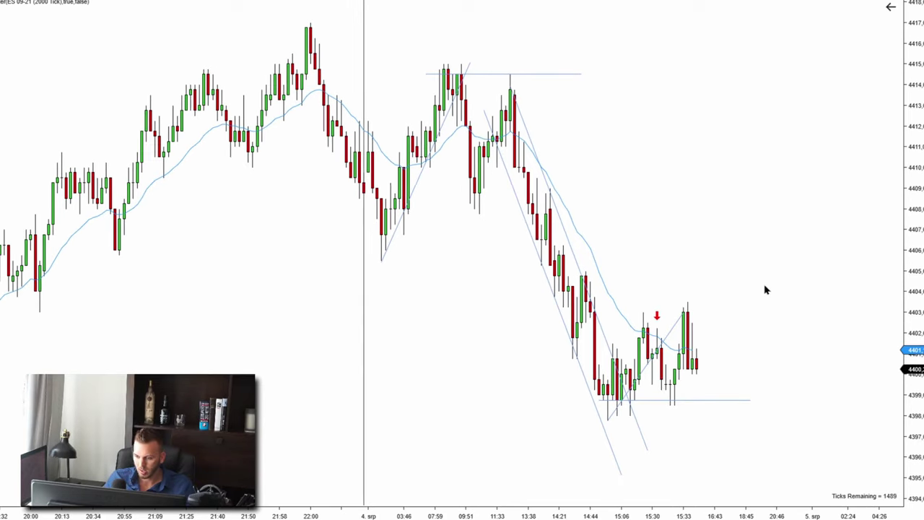
# Place a 4-contract sell limit order and move it to about 4403
pyautogui.rightClick(693, 219)
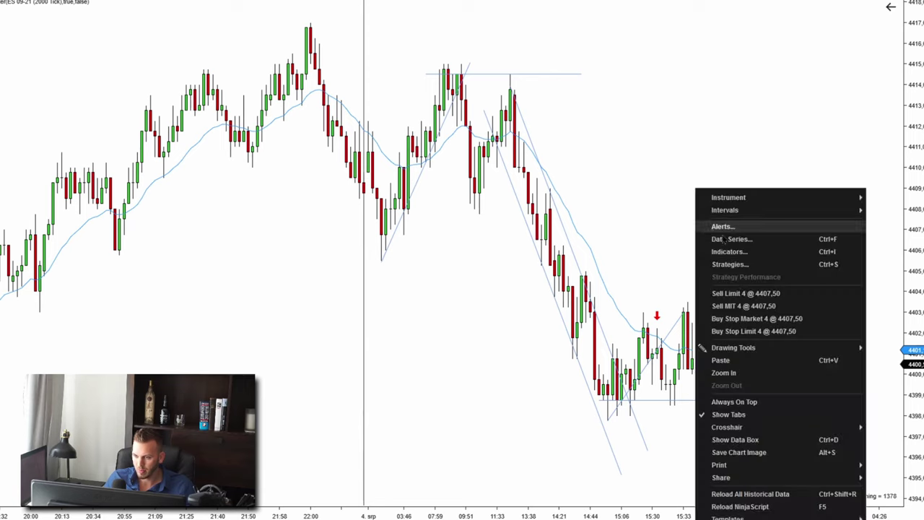
pyautogui.click(742, 293)
pyautogui.moveTo(758, 218); pyautogui.dragTo(780, 203)
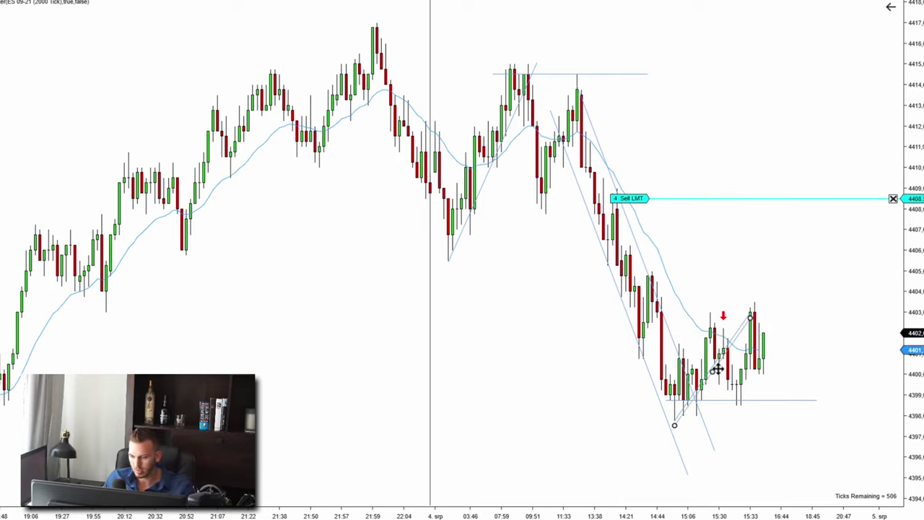
# Draw a rising trend line along the recent lows, then raise and cancel the sell limit
pyautogui.moveTo(652, 398); pyautogui.dragTo(728, 291)
pyautogui.click(709, 289)
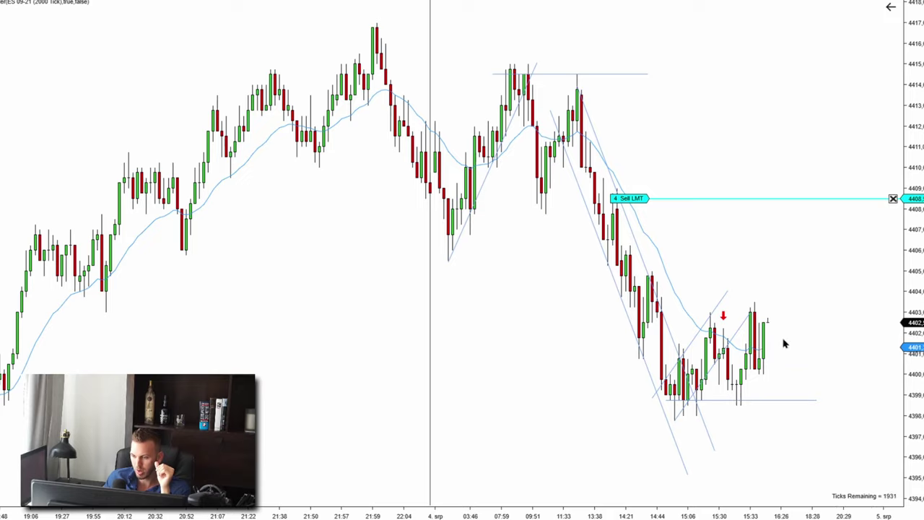
pyautogui.moveTo(767, 199); pyautogui.dragTo(772, 187)
pyautogui.click(894, 183)
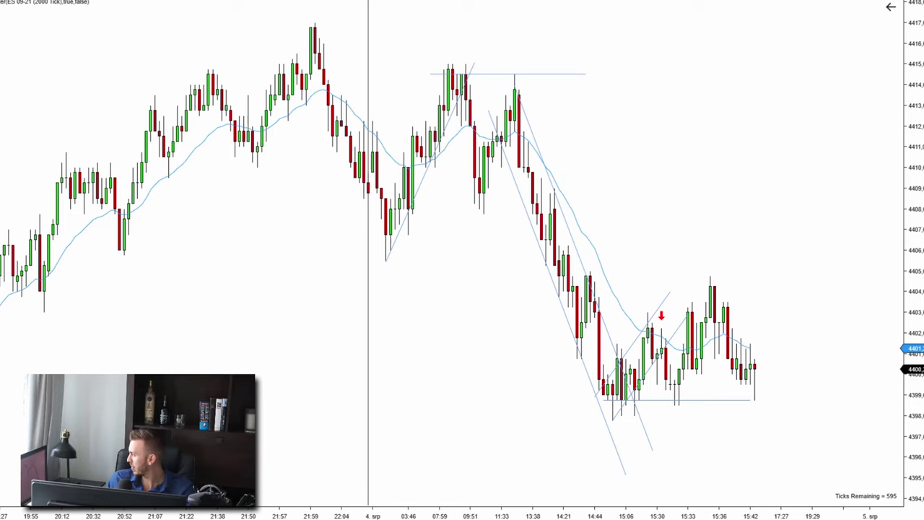
pyautogui.hotkey('alt', 'Tab')
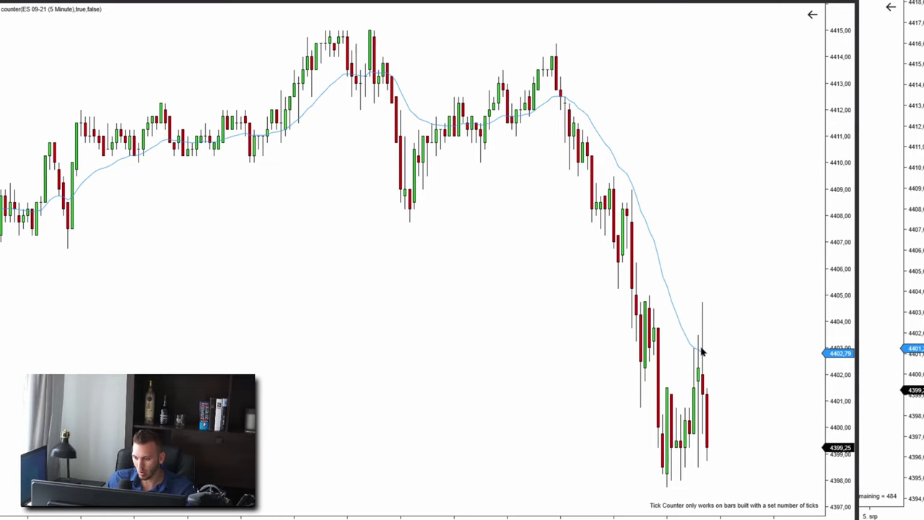
pyautogui.hotkey('alt', 'Tab')
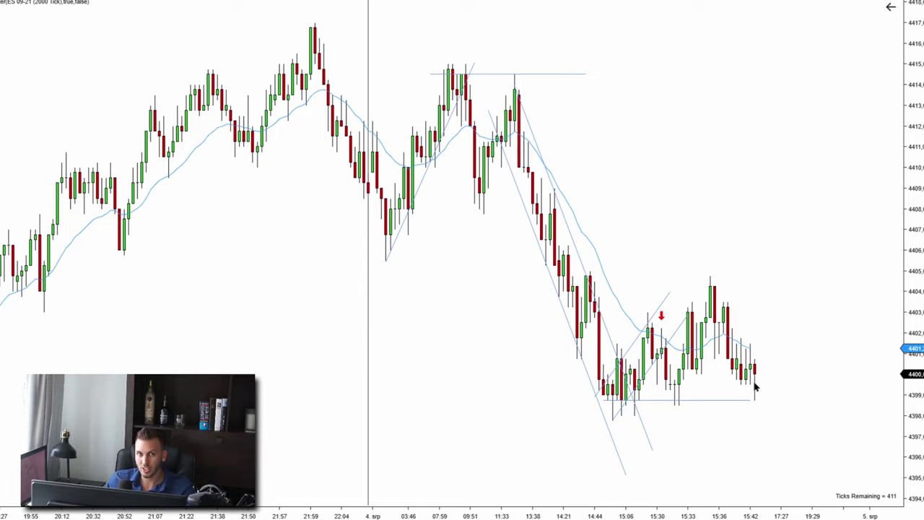
pyautogui.scroll(-1, 771, 301)
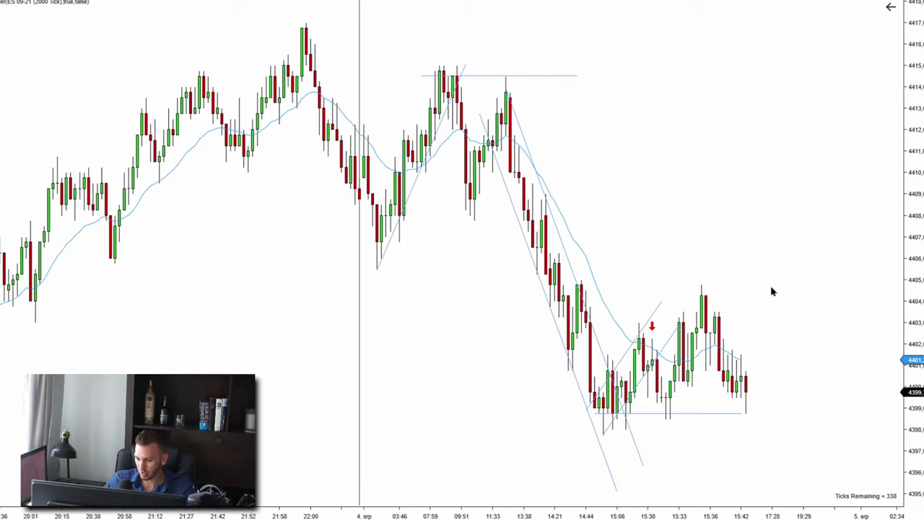
# Extend the 4399 horizontal support line further to the right across the chart
pyautogui.doubleClick(738, 413)
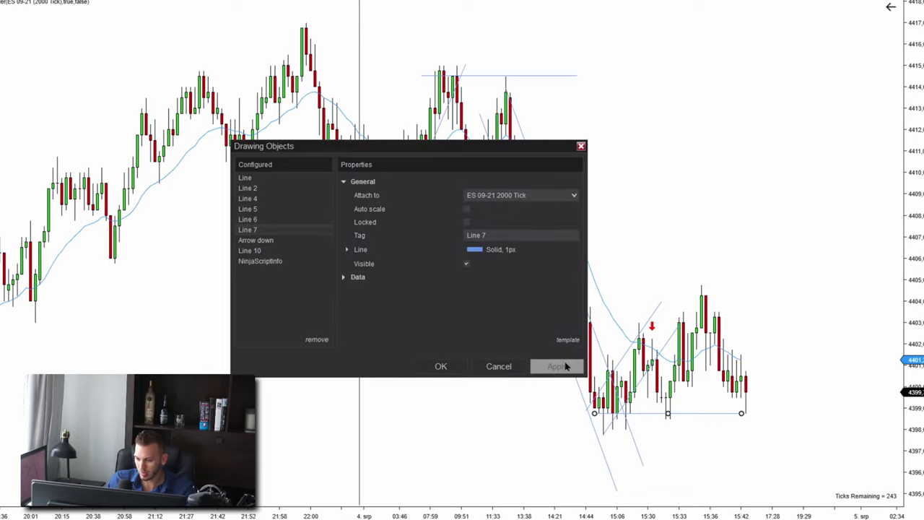
pyautogui.click(440, 366)
pyautogui.moveTo(741, 414); pyautogui.dragTo(821, 414)
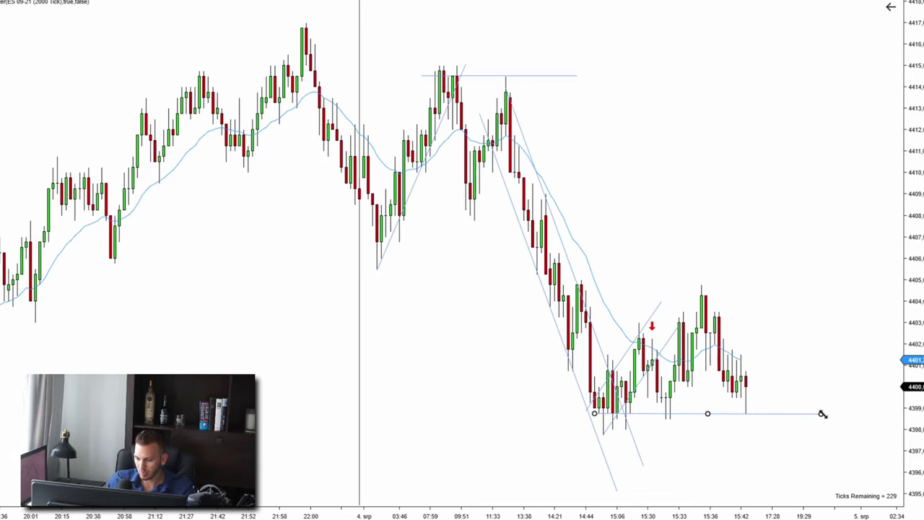
pyautogui.click(760, 370)
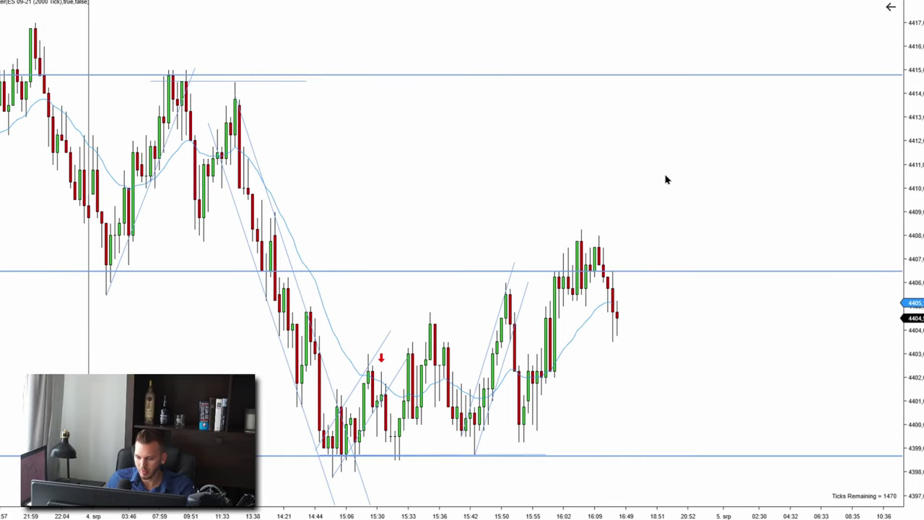
pyautogui.moveTo(666, 180); pyautogui.dragTo(685, 189)
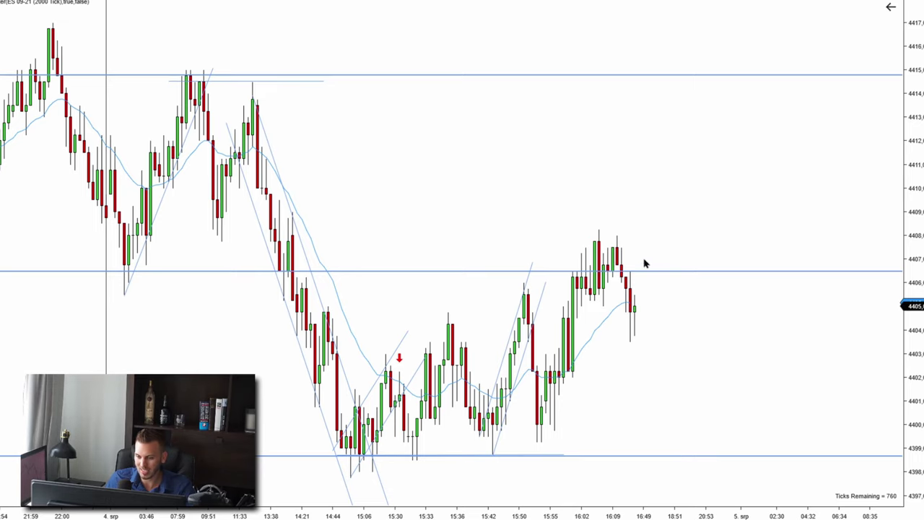
pyautogui.scroll(-3, 571, 202)
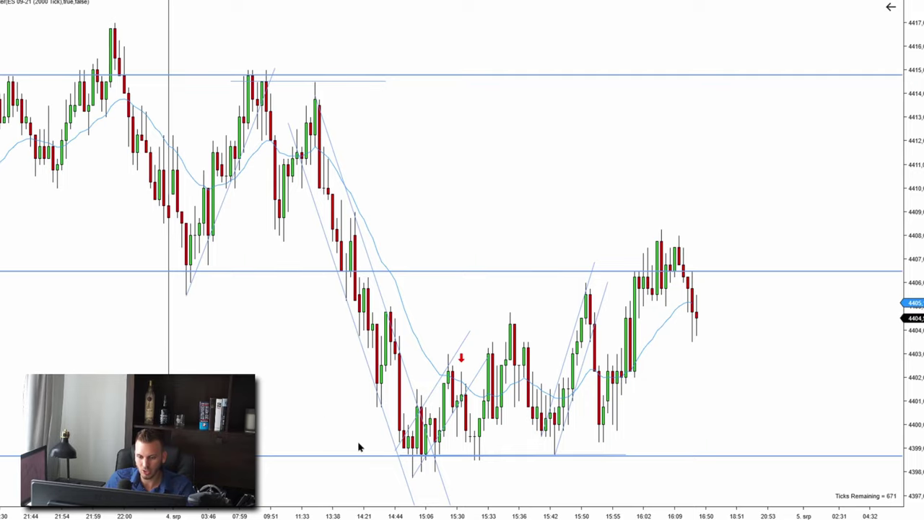
pyautogui.moveTo(565, 200); pyautogui.dragTo(485, 200)
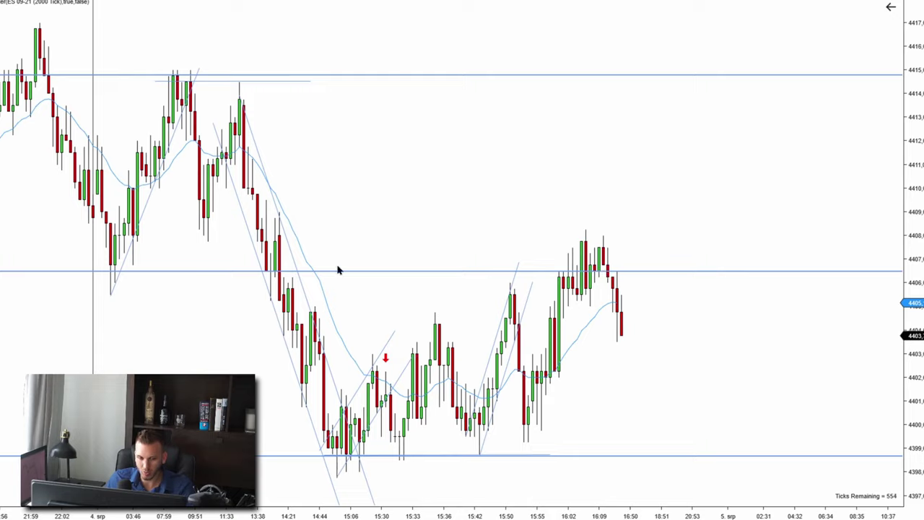
# Place a 4-contract sell limit above price and lower it to about 4404 to fill
pyautogui.rightClick(586, 153)
pyautogui.click(630, 258)
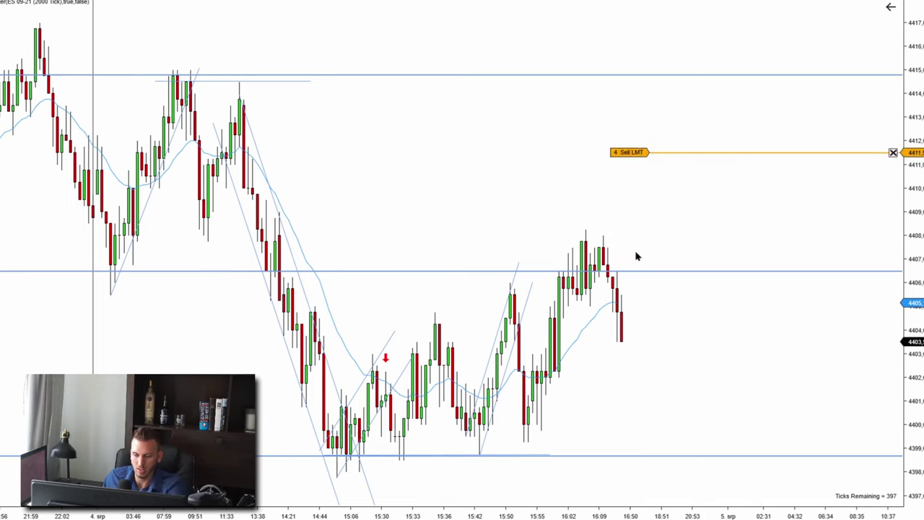
pyautogui.scroll(2, 675, 208)
pyautogui.scroll(2, 726, 195)
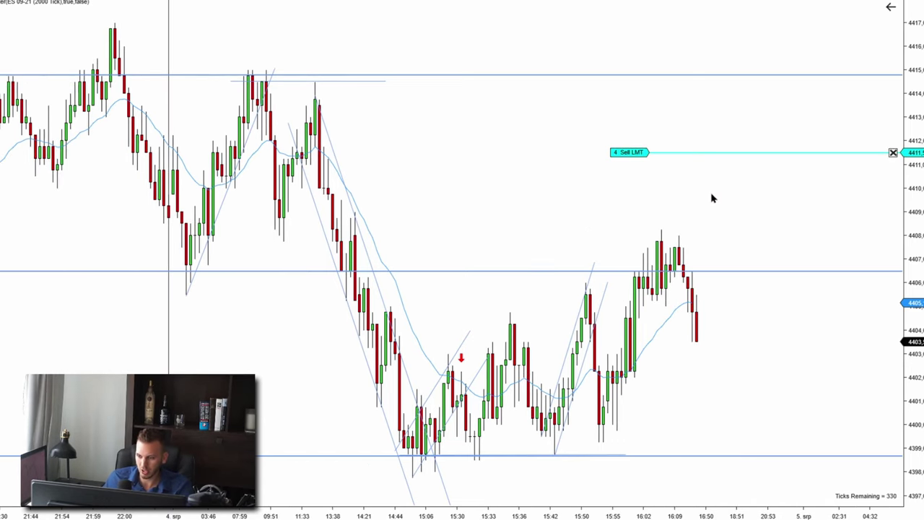
pyautogui.scroll(1, 715, 274)
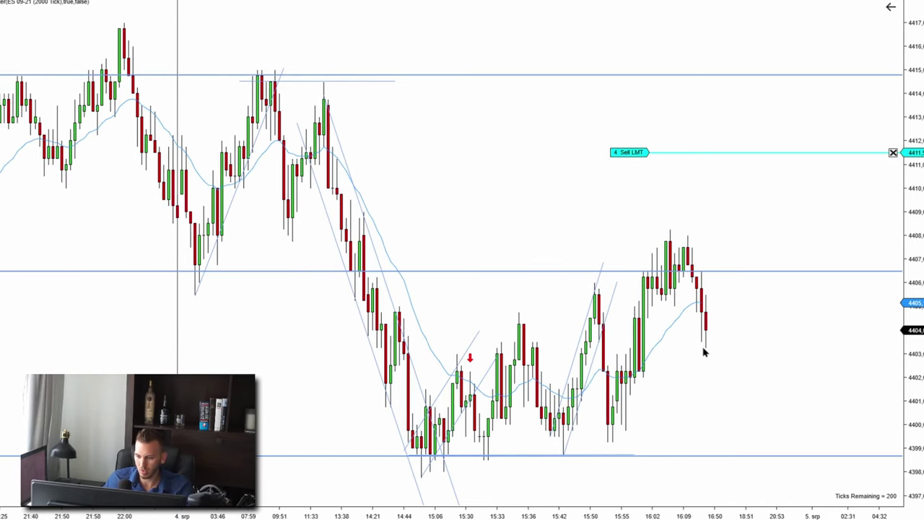
pyautogui.scroll(1, 735, 185)
pyautogui.moveTo(735, 153); pyautogui.dragTo(723, 314)
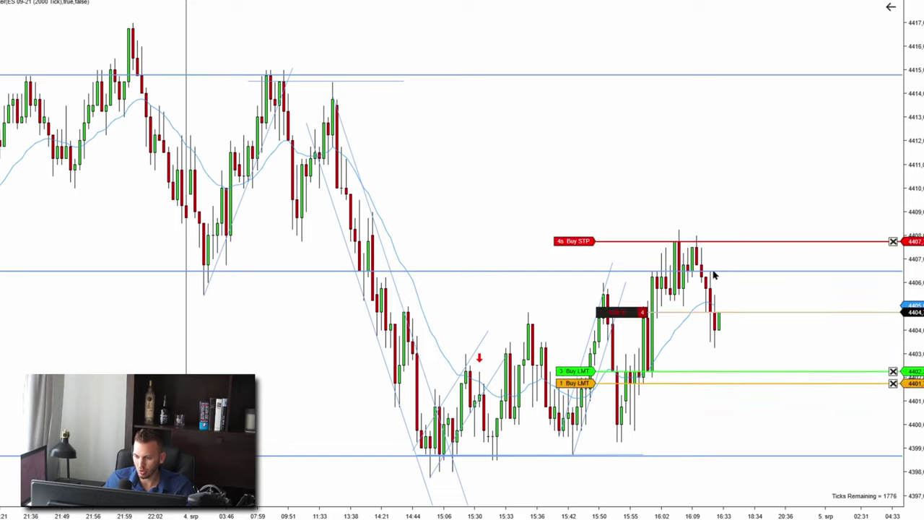
# Pull the buy stop down to about 4406 and the 1-contract target to the 4399 line
pyautogui.moveTo(718, 242); pyautogui.dragTo(716, 266)
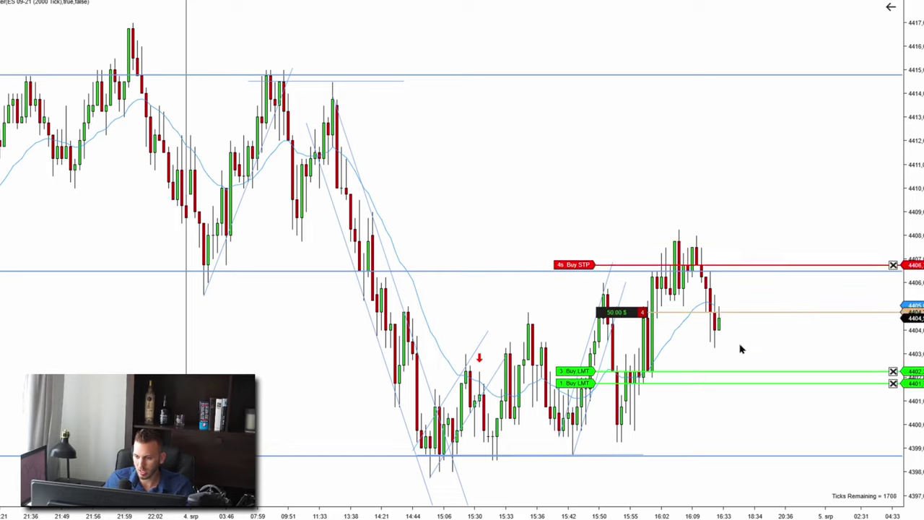
pyautogui.moveTo(736, 373); pyautogui.dragTo(727, 458)
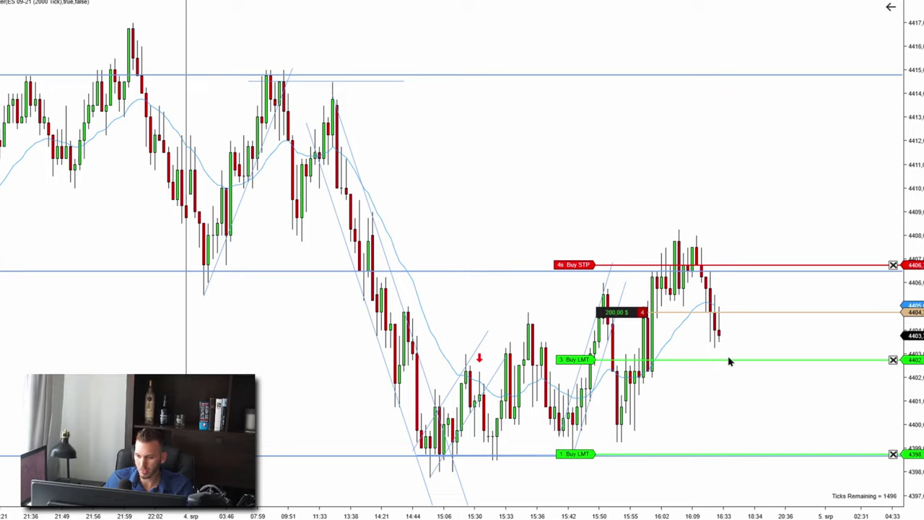
pyautogui.moveTo(754, 345); pyautogui.dragTo(778, 339)
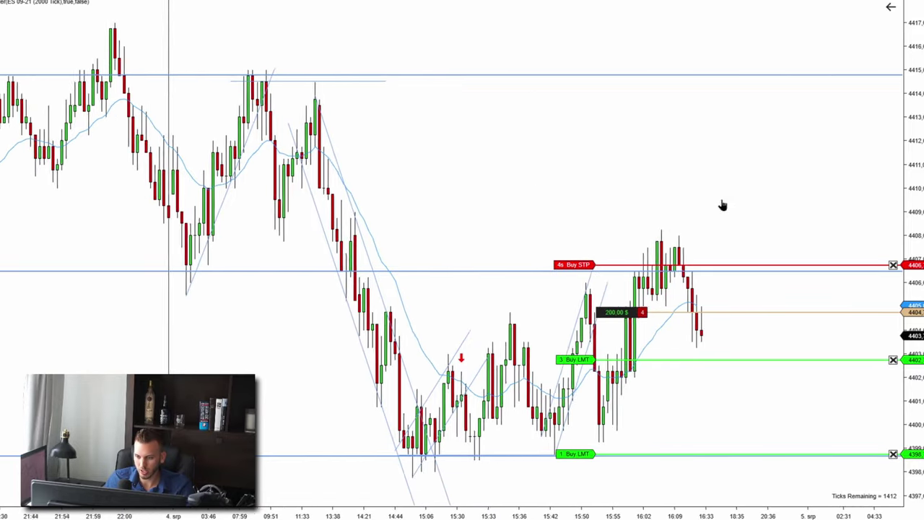
pyautogui.moveTo(782, 205); pyautogui.dragTo(495, 204)
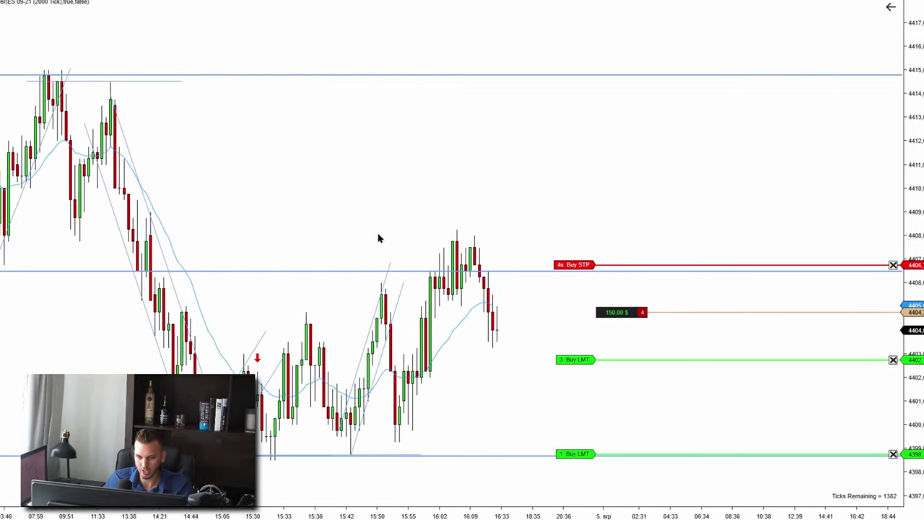
pyautogui.scroll(5, 405, 227)
pyautogui.moveTo(807, 223); pyautogui.dragTo(539, 218)
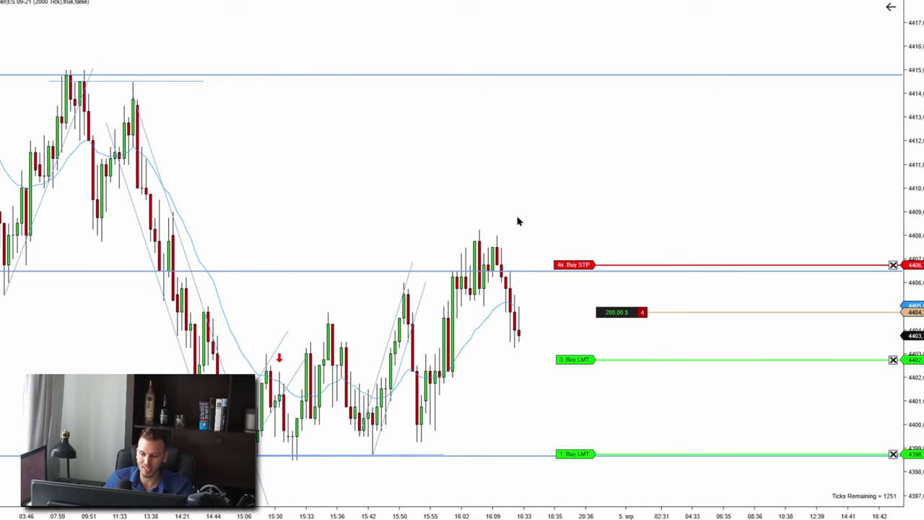
pyautogui.moveTo(518, 221); pyautogui.dragTo(726, 222)
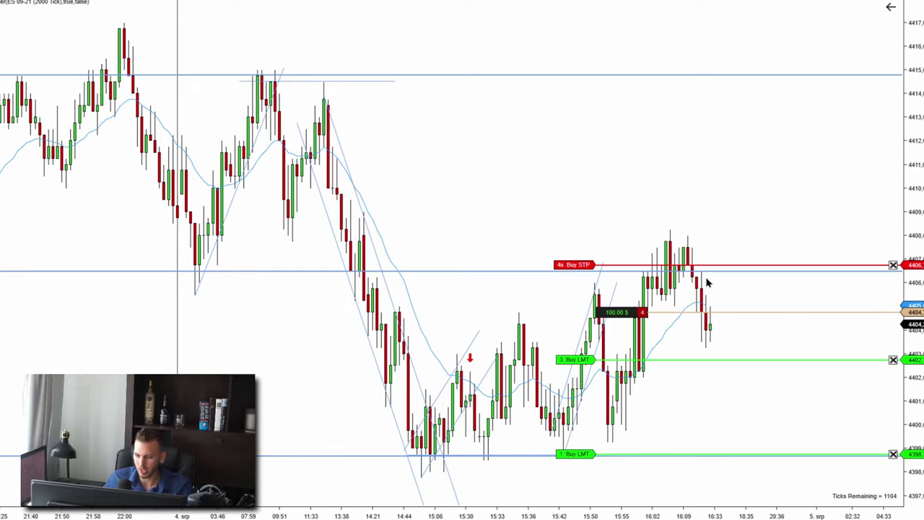
pyautogui.moveTo(751, 292); pyautogui.dragTo(663, 273)
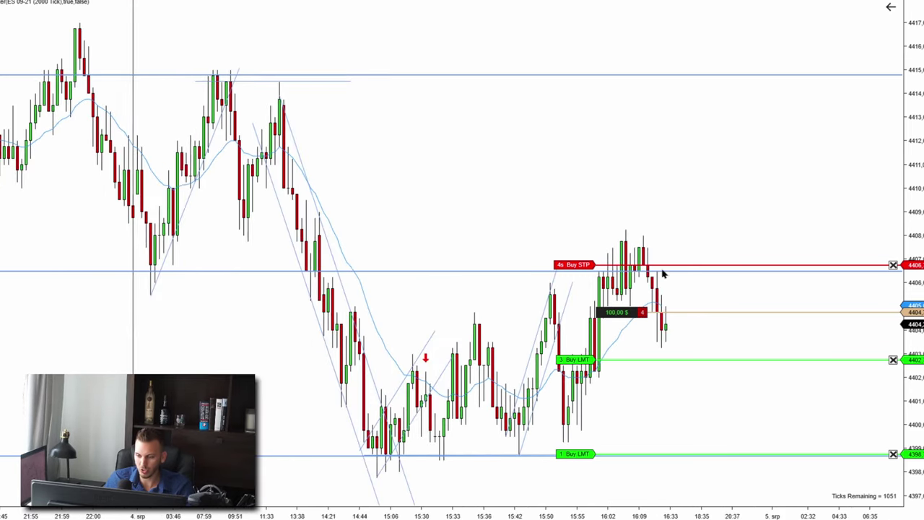
pyautogui.scroll(3, 671, 282)
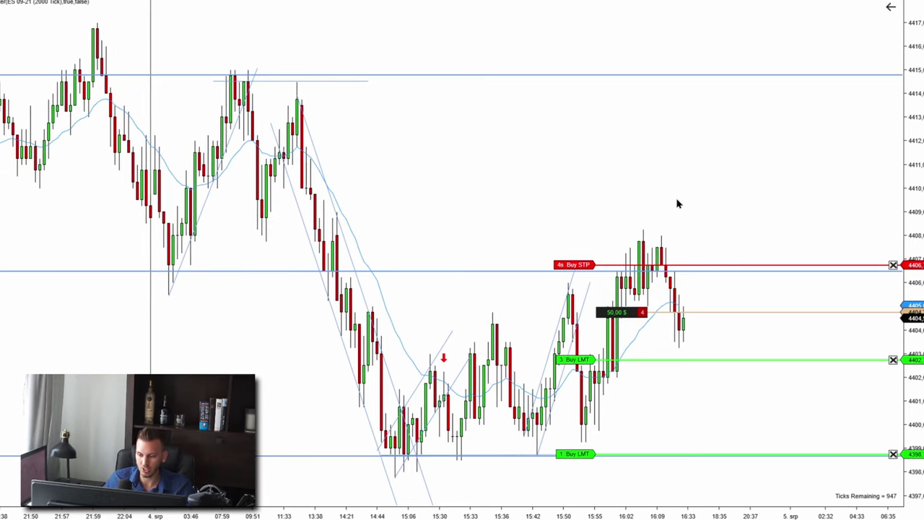
pyautogui.moveTo(682, 205); pyautogui.dragTo(709, 205)
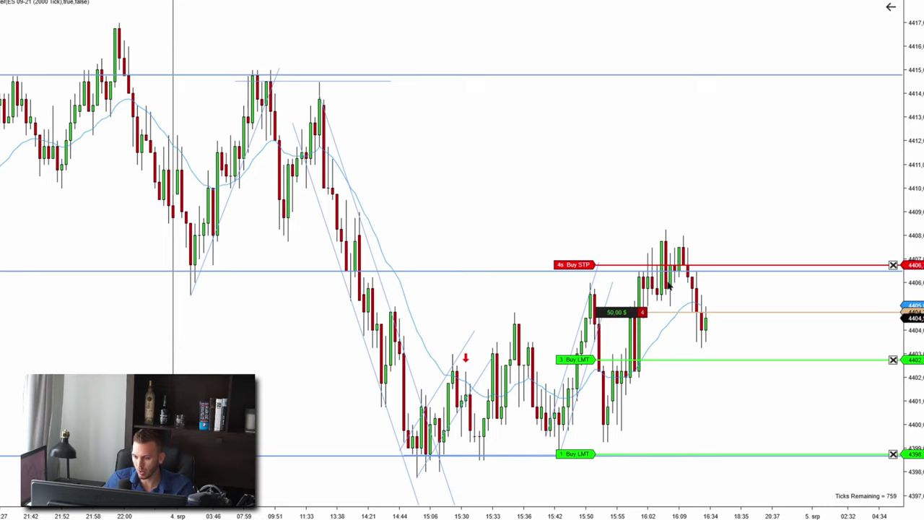
pyautogui.moveTo(706, 300); pyautogui.dragTo(576, 202)
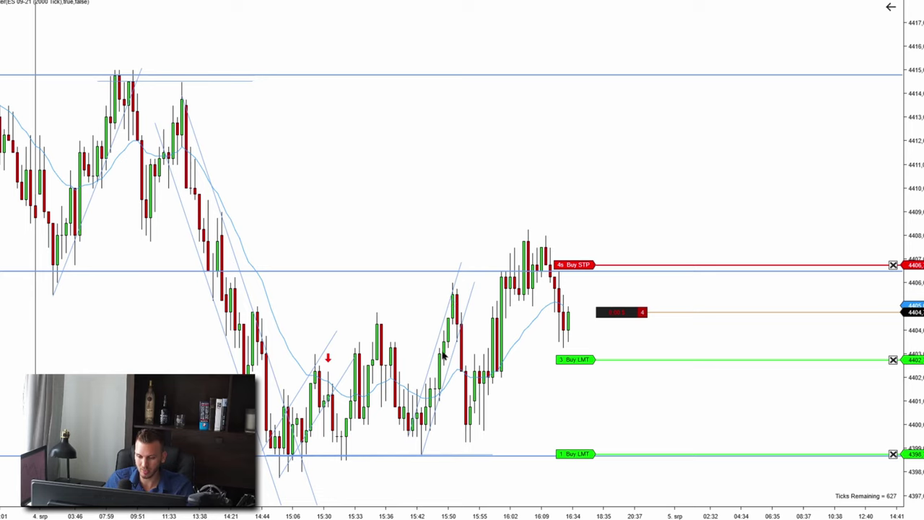
pyautogui.moveTo(510, 190); pyautogui.dragTo(728, 229)
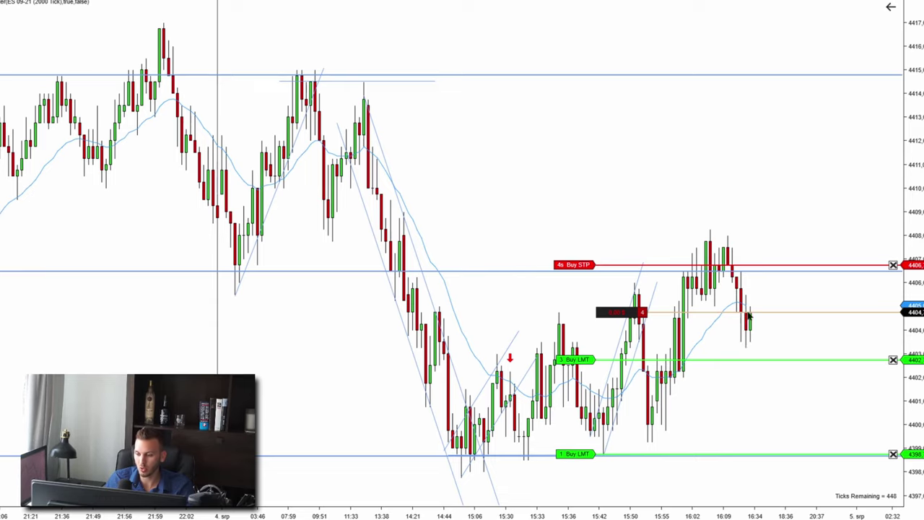
pyautogui.scroll(-3, 774, 325)
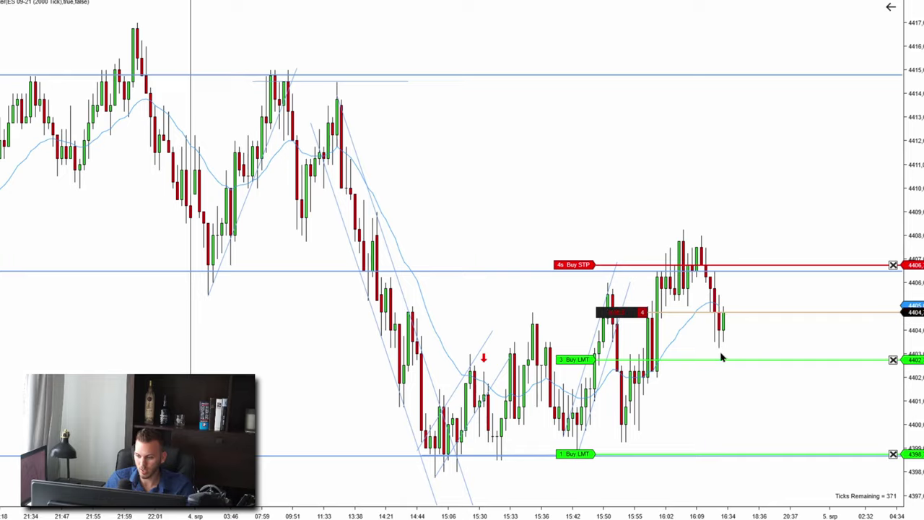
pyautogui.click(738, 419)
pyautogui.moveTo(739, 418); pyautogui.dragTo(743, 458)
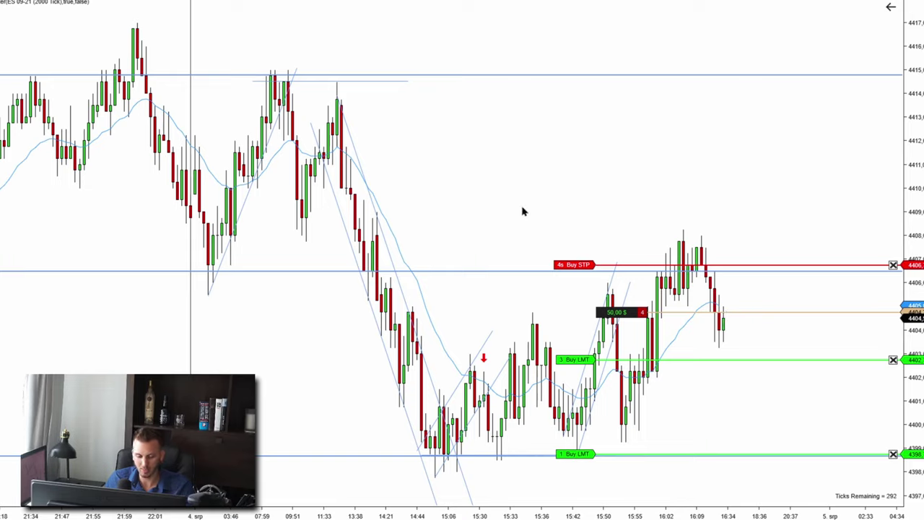
pyautogui.click(439, 75)
pyautogui.click(453, 270)
pyautogui.click(440, 270)
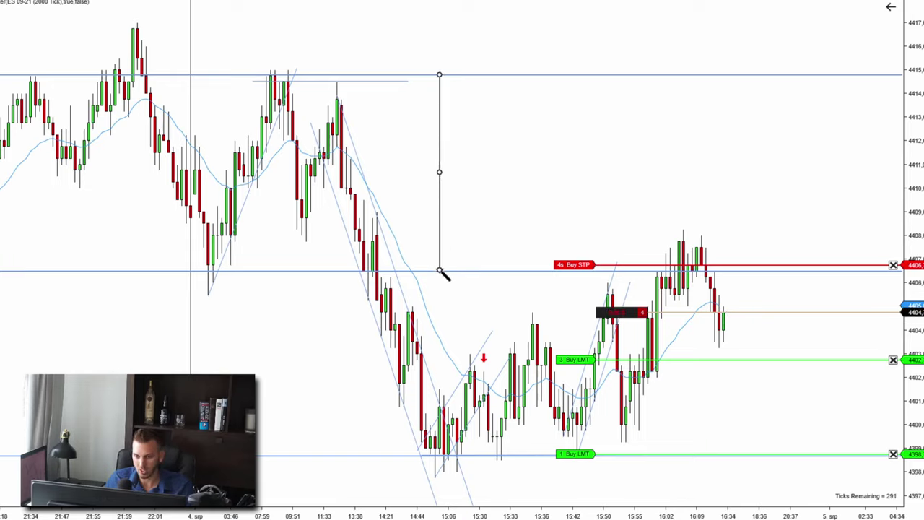
pyautogui.moveTo(439, 207)
pyautogui.mouseDown()
pyautogui.moveTo(449, 350)
pyautogui.moveTo(441, 399)
pyautogui.mouseUp()
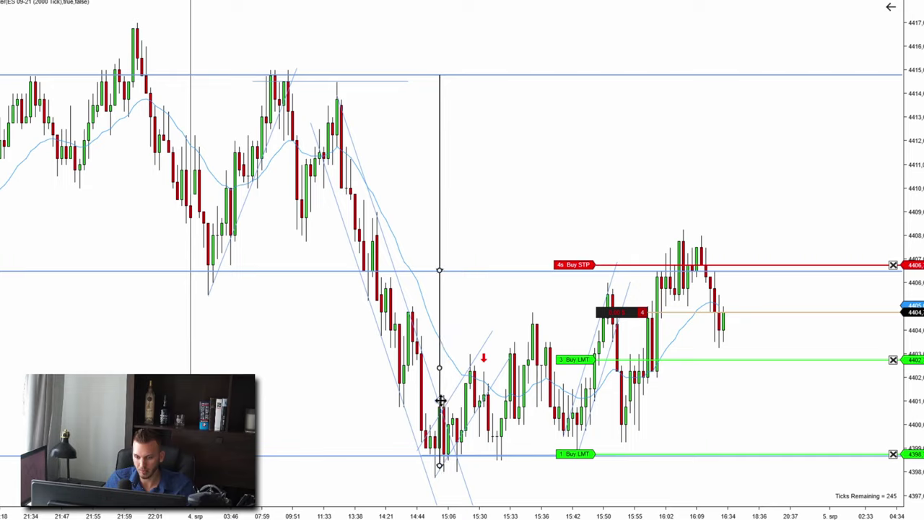
pyautogui.press('Delete')
pyautogui.click(444, 196)
pyautogui.press('Delete')
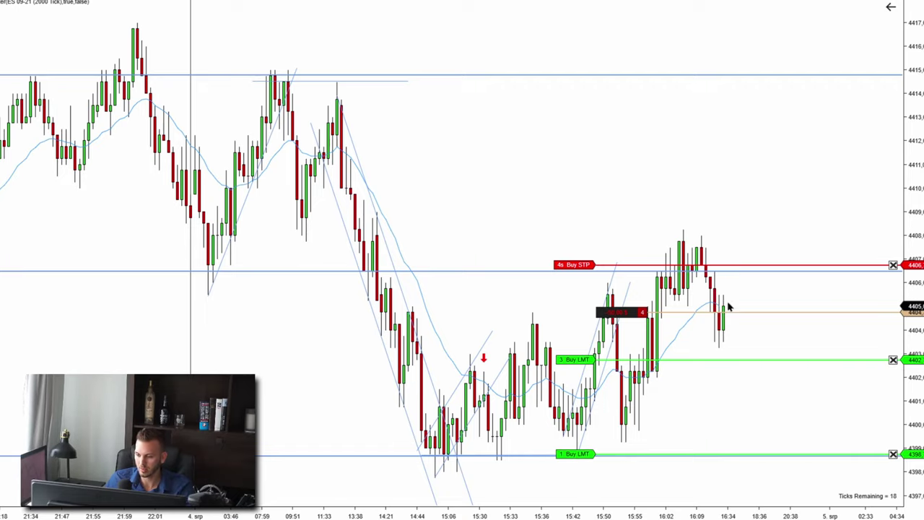
pyautogui.moveTo(755, 204); pyautogui.dragTo(718, 205)
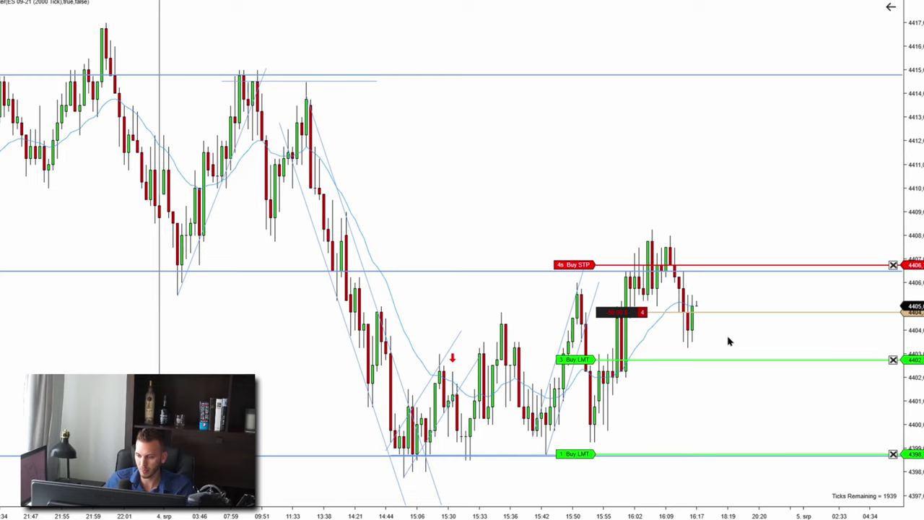
pyautogui.scroll(-3, 642, 344)
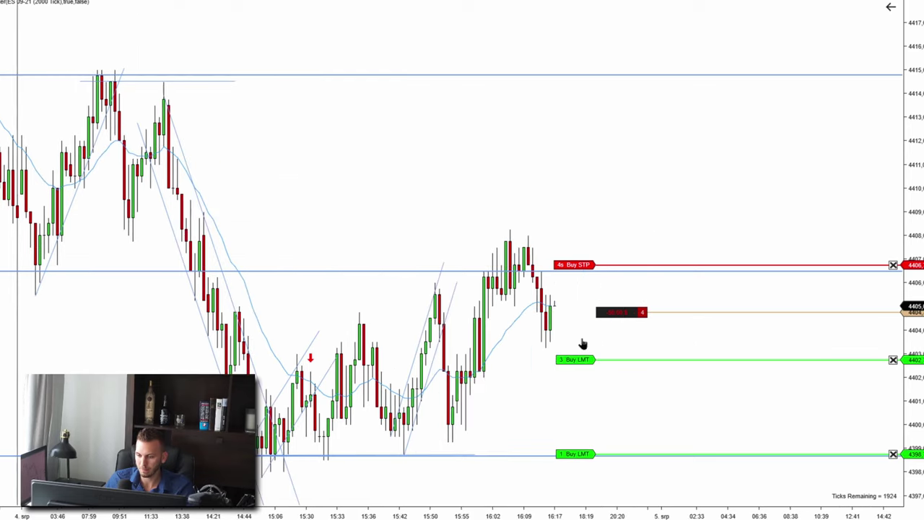
pyautogui.scroll(4, 695, 344)
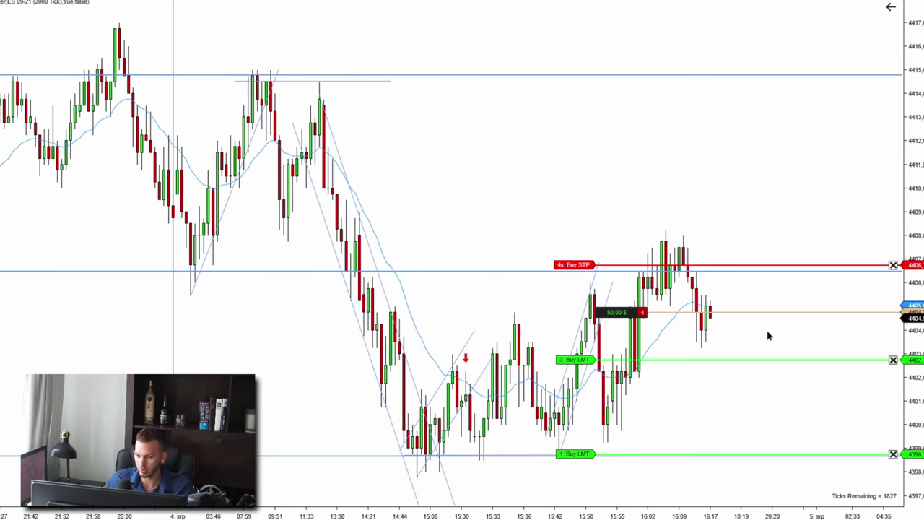
pyautogui.moveTo(772, 404); pyautogui.dragTo(585, 402)
pyautogui.click(346, 452)
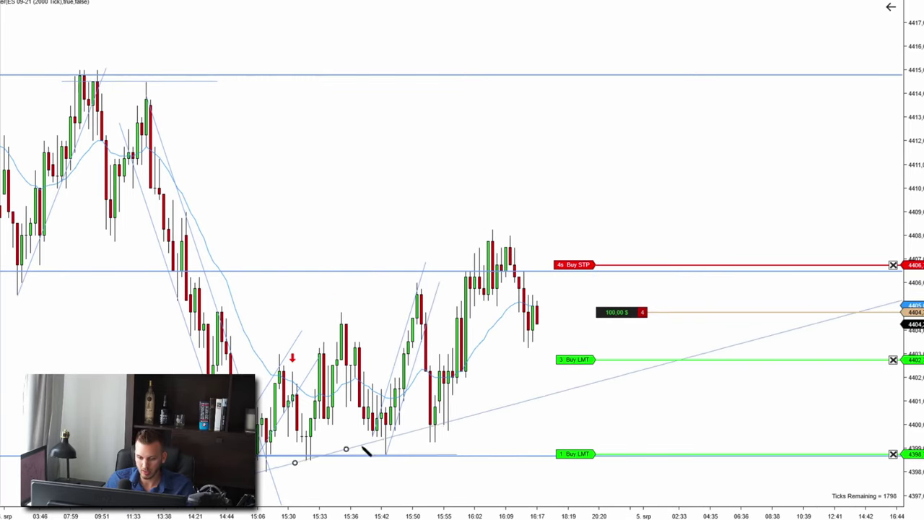
pyautogui.click(455, 421)
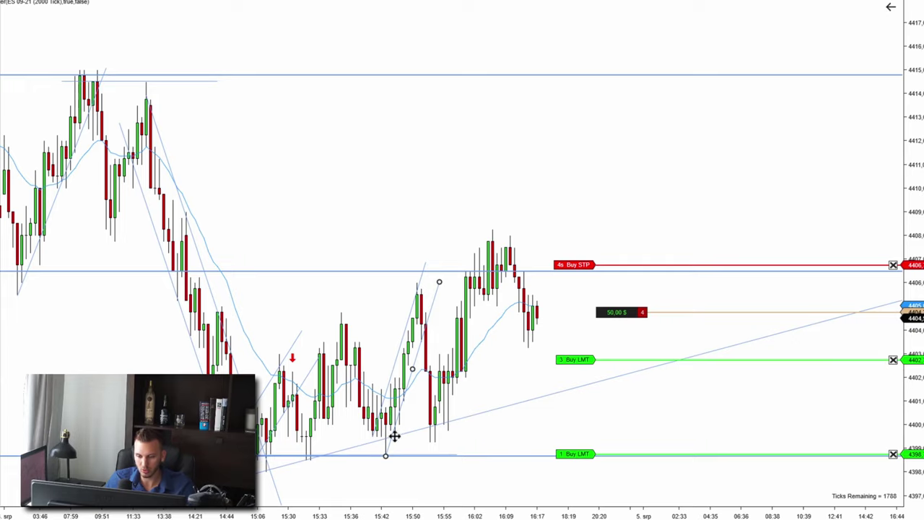
pyautogui.moveTo(406, 433); pyautogui.dragTo(368, 271)
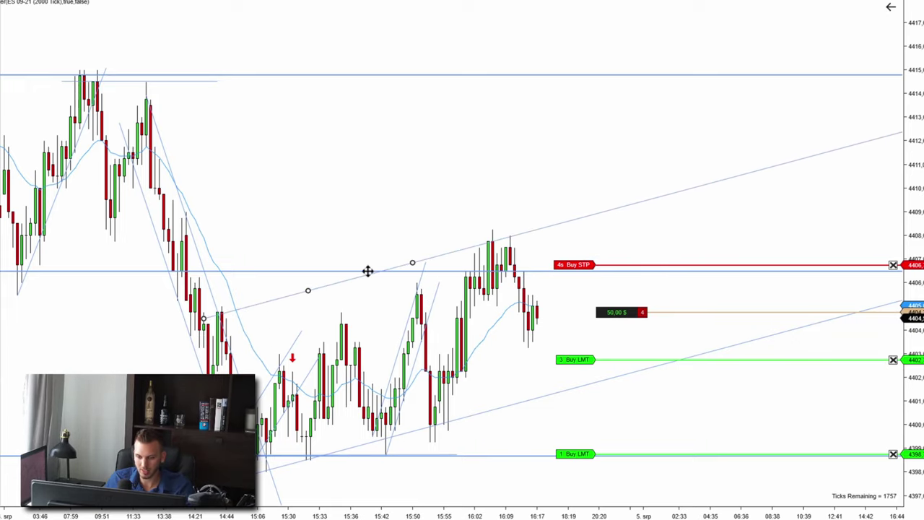
pyautogui.scroll(3, 396, 235)
pyautogui.click(408, 278)
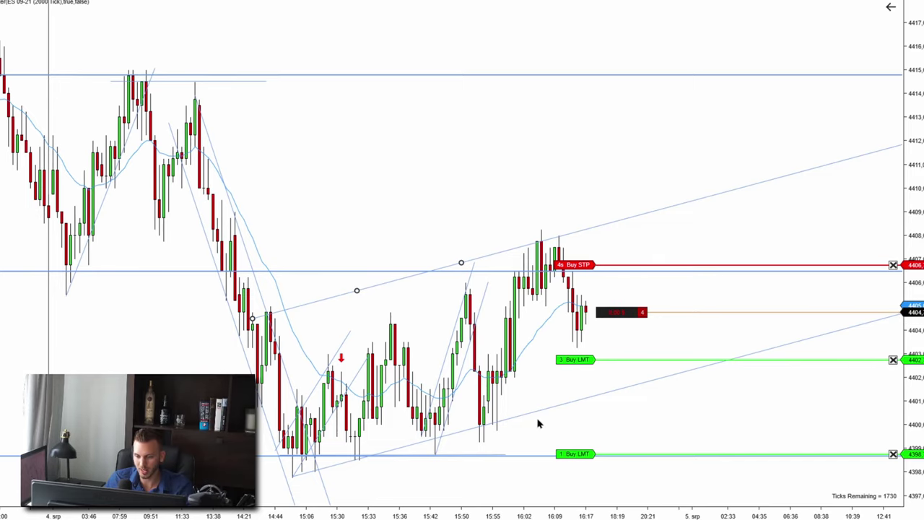
pyautogui.moveTo(635, 242); pyautogui.dragTo(580, 249)
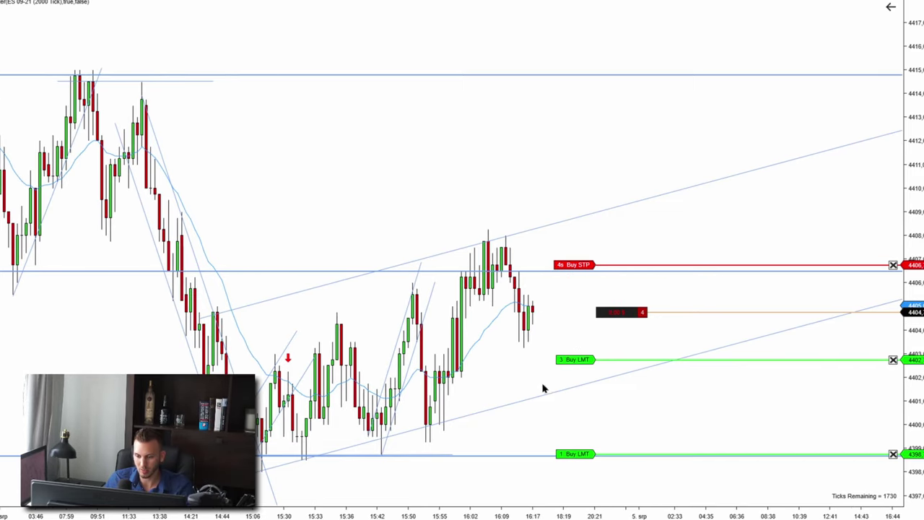
pyautogui.click(527, 403)
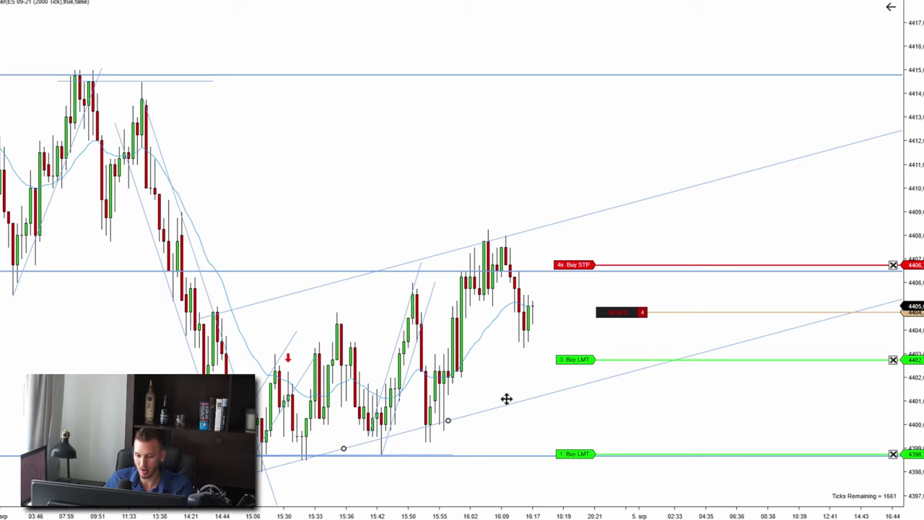
pyautogui.press('Delete')
pyautogui.click(332, 287)
pyautogui.press('Delete')
pyautogui.moveTo(509, 374); pyautogui.dragTo(752, 390)
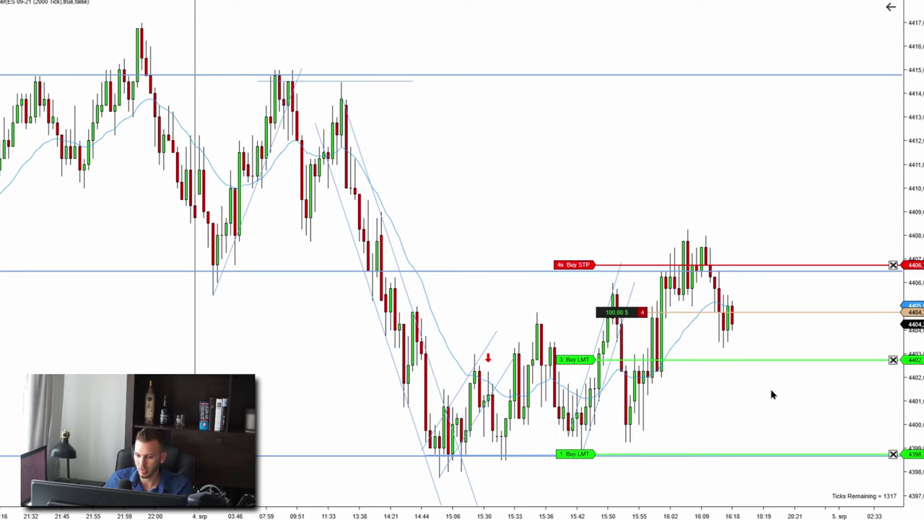
pyautogui.moveTo(495, 363); pyautogui.dragTo(526, 334)
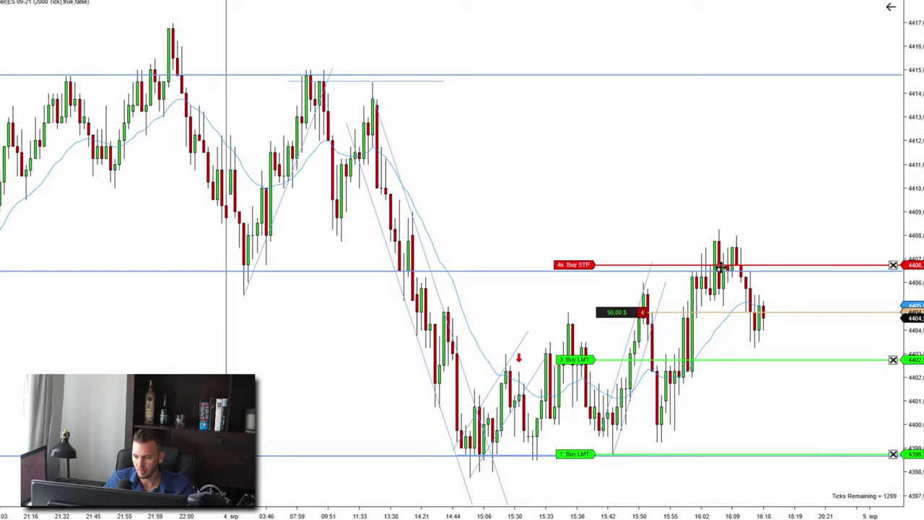
pyautogui.scroll(-1, 780, 244)
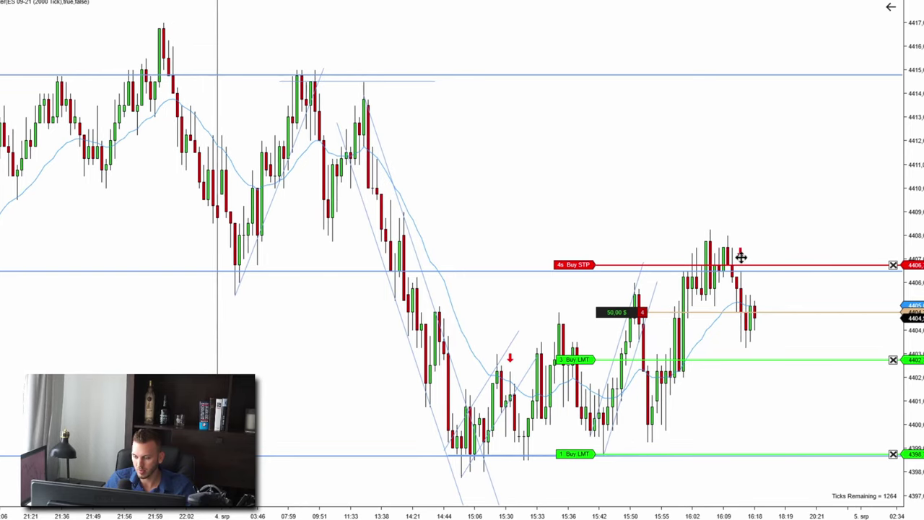
pyautogui.scroll(-2, 759, 238)
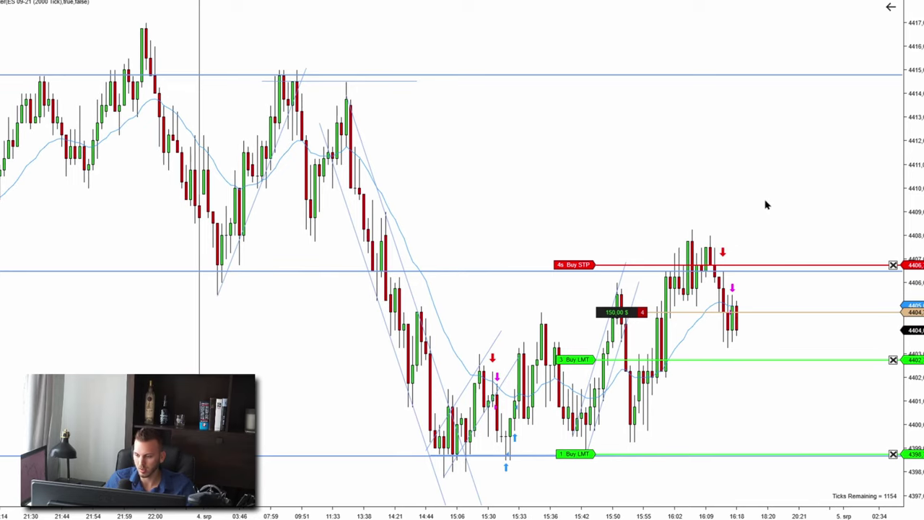
pyautogui.scroll(-2, 754, 206)
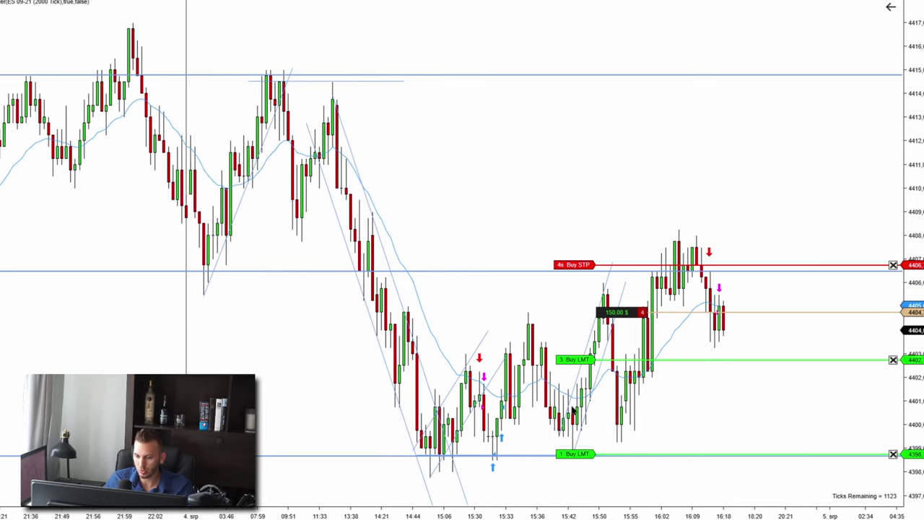
pyautogui.scroll(-6, 625, 339)
pyautogui.scroll(7, 753, 242)
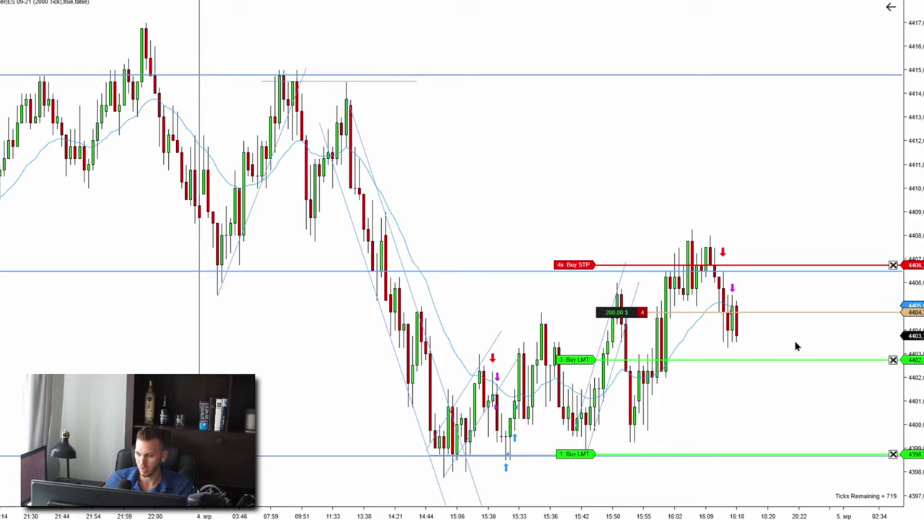
pyautogui.scroll(-1, 780, 350)
pyautogui.scroll(3, 770, 388)
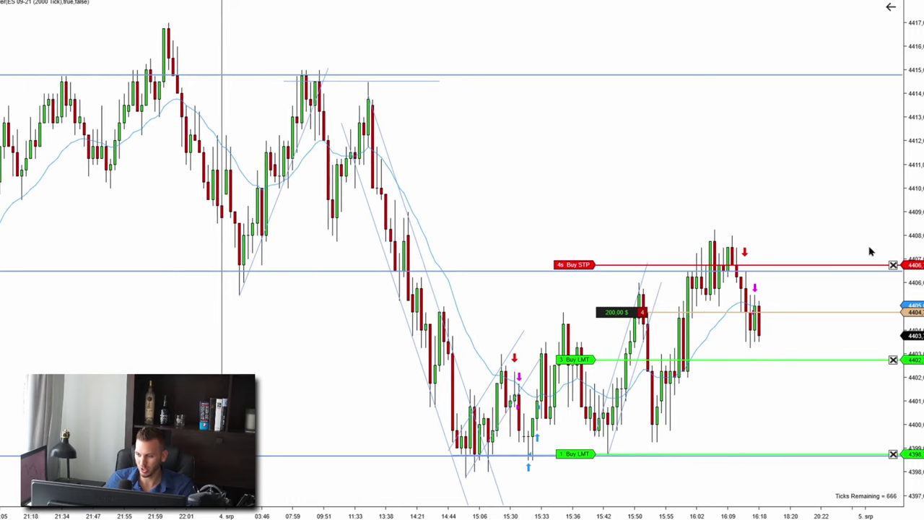
pyautogui.scroll(2, 889, 251)
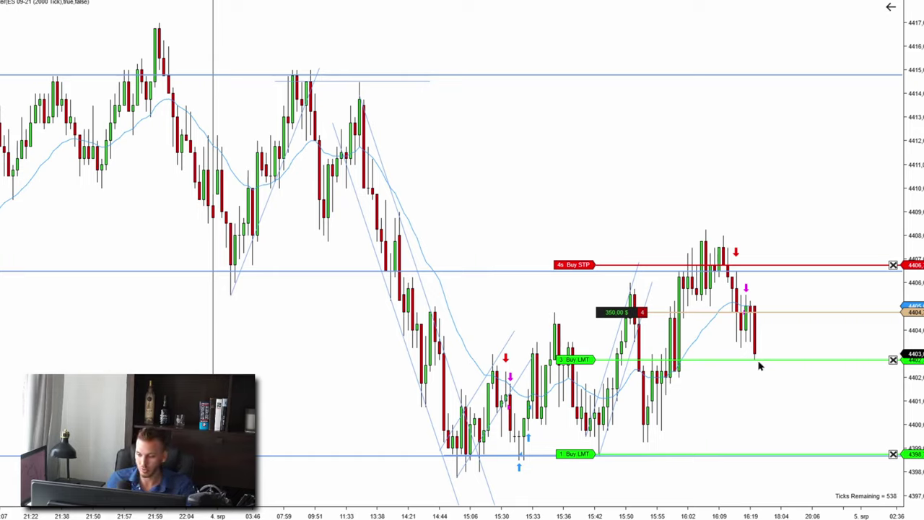
# Lower the buy stop to about 4404, adjust the bottom blue line, and move the buy limit to 4399
pyautogui.moveTo(768, 266); pyautogui.dragTo(768, 312)
pyautogui.click(763, 453)
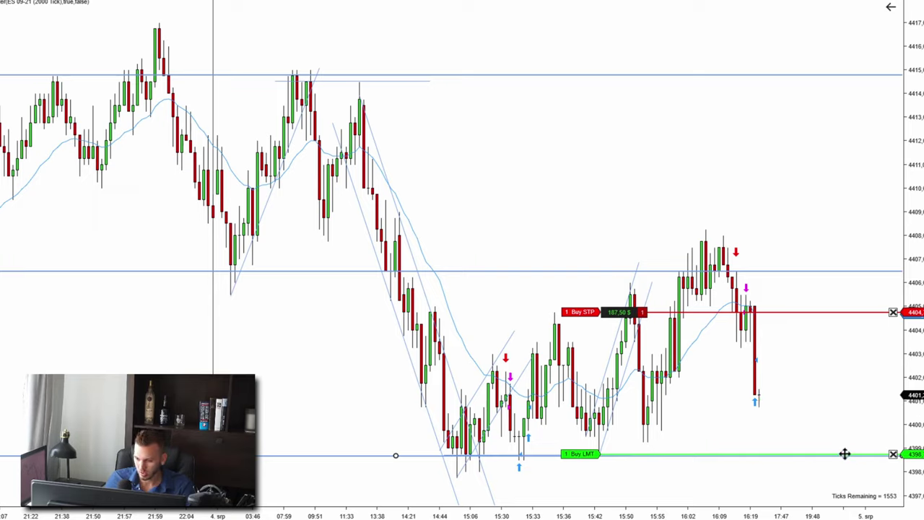
pyautogui.moveTo(844, 453)
pyautogui.mouseDown()
pyautogui.moveTo(838, 448)
pyautogui.moveTo(794, 472)
pyautogui.moveTo(840, 453)
pyautogui.mouseUp()
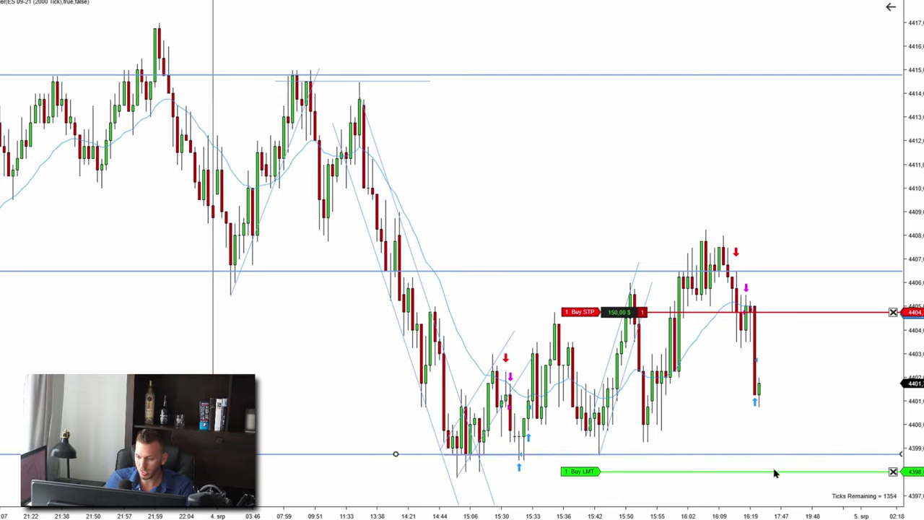
pyautogui.moveTo(776, 473); pyautogui.dragTo(780, 450)
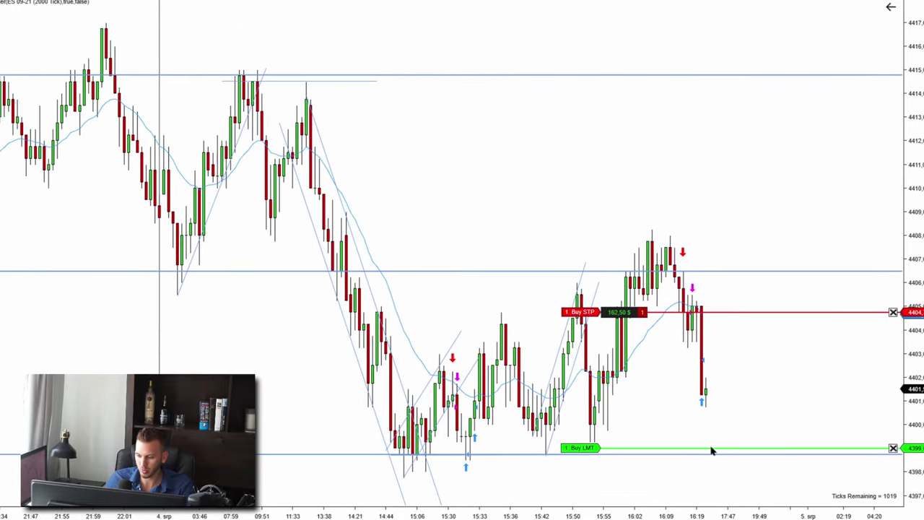
pyautogui.moveTo(712, 448); pyautogui.dragTo(712, 455)
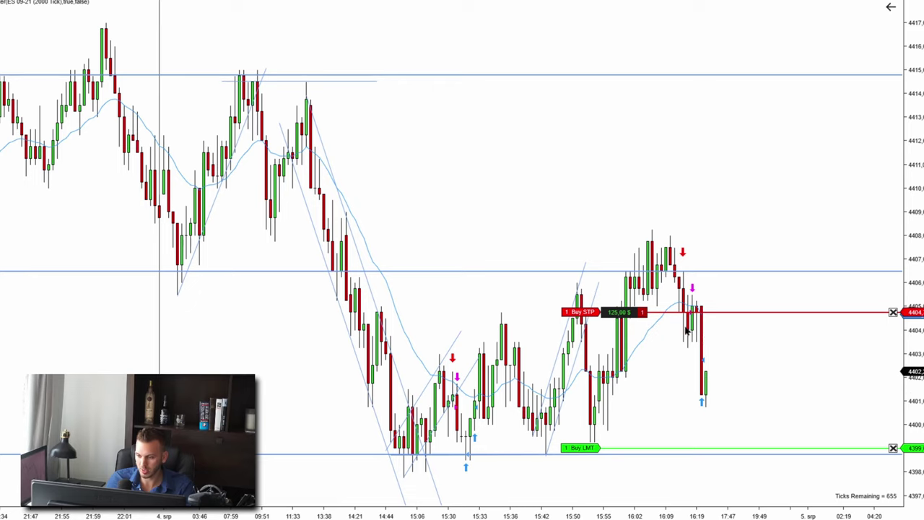
# Pan and zoom out the chart to show more price history after the trade closes
pyautogui.moveTo(742, 344); pyautogui.dragTo(533, 326)
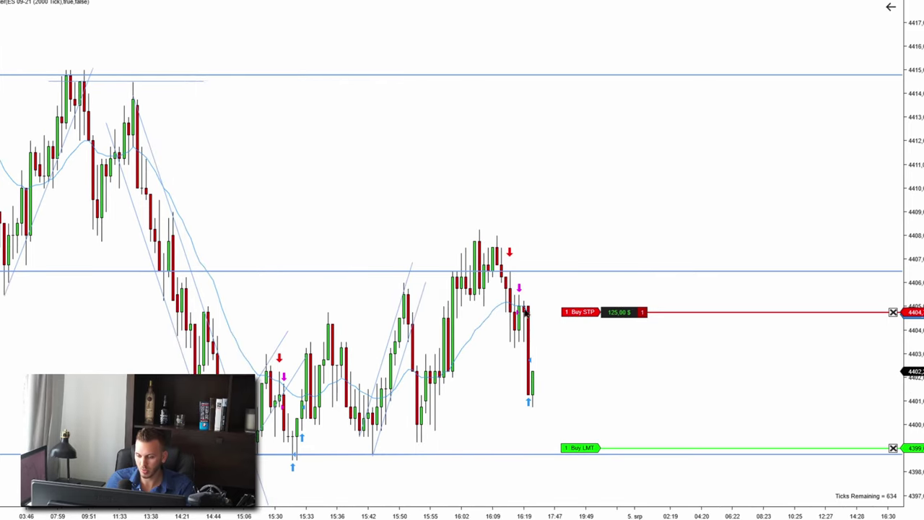
pyautogui.moveTo(623, 351); pyautogui.dragTo(504, 283)
pyautogui.moveTo(555, 222); pyautogui.dragTo(572, 223)
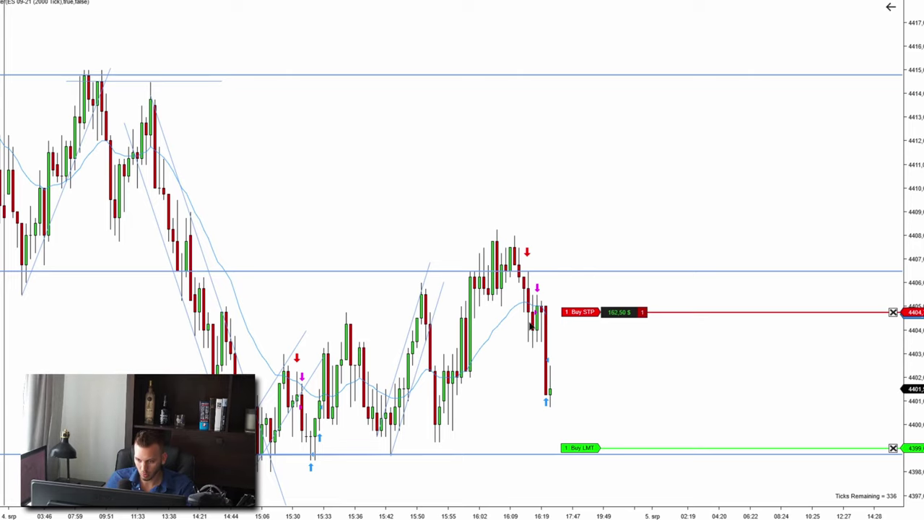
pyautogui.scroll(-2, 763, 351)
pyautogui.moveTo(763, 351); pyautogui.dragTo(801, 351)
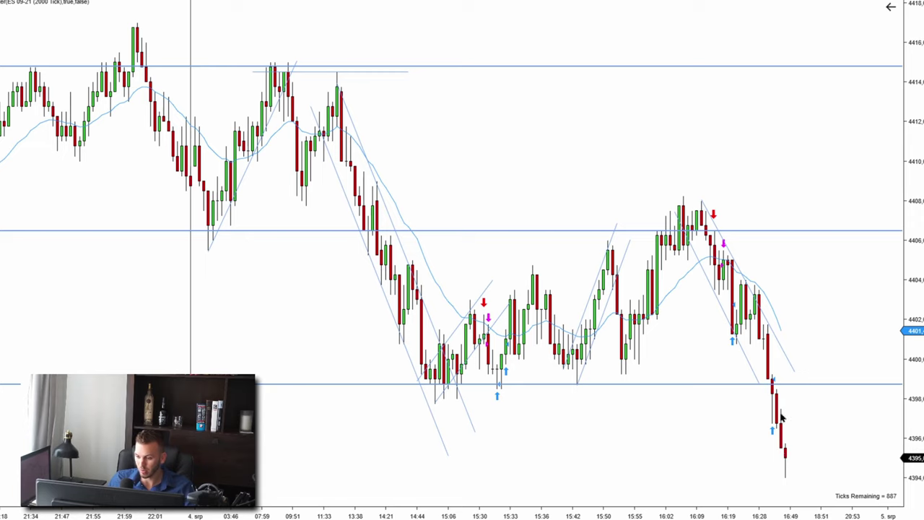
pyautogui.moveTo(831, 429); pyautogui.dragTo(790, 424)
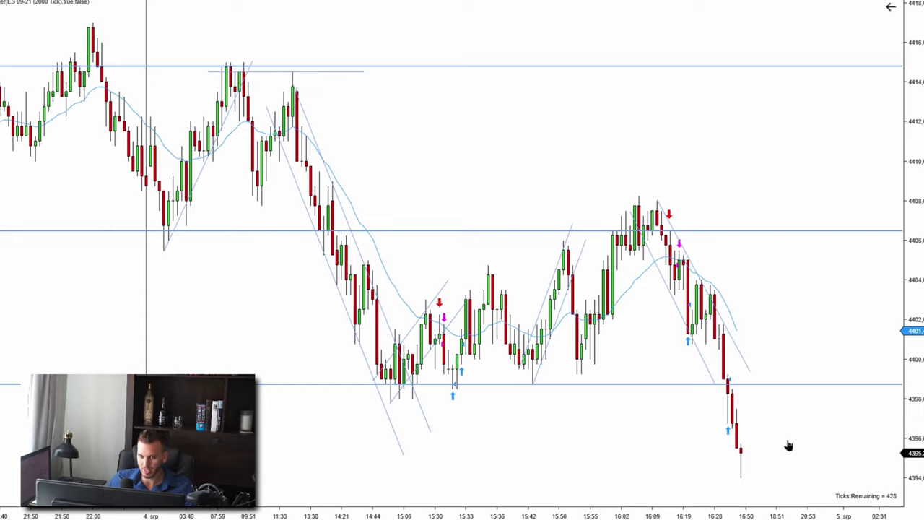
pyautogui.moveTo(788, 444); pyautogui.dragTo(787, 424)
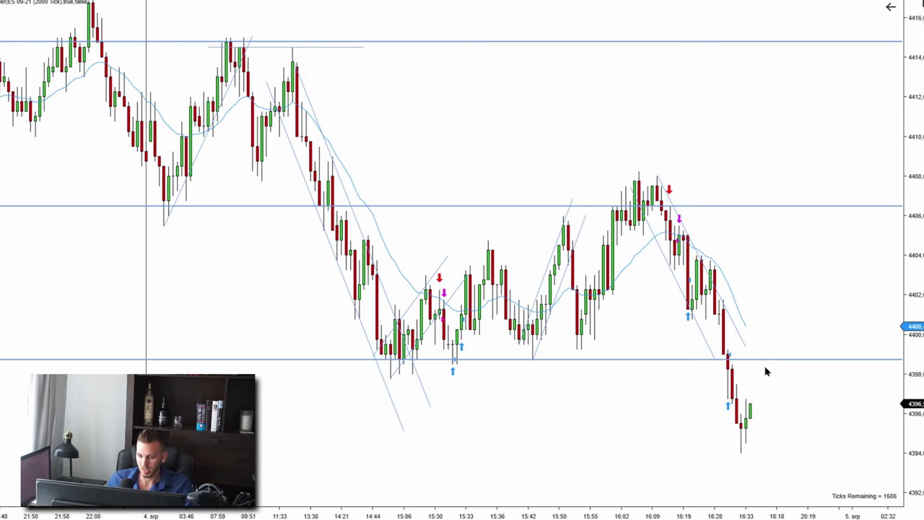
pyautogui.scroll(-2, 766, 381)
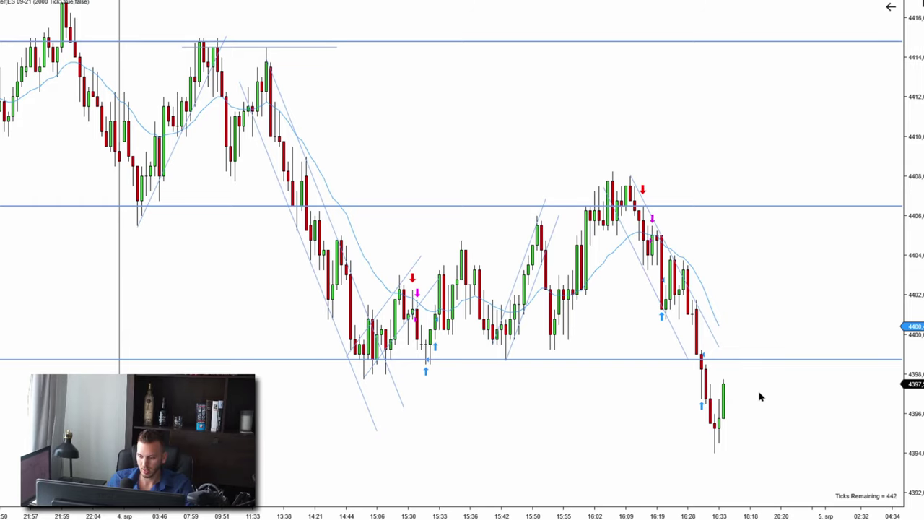
pyautogui.scroll(-2, 761, 394)
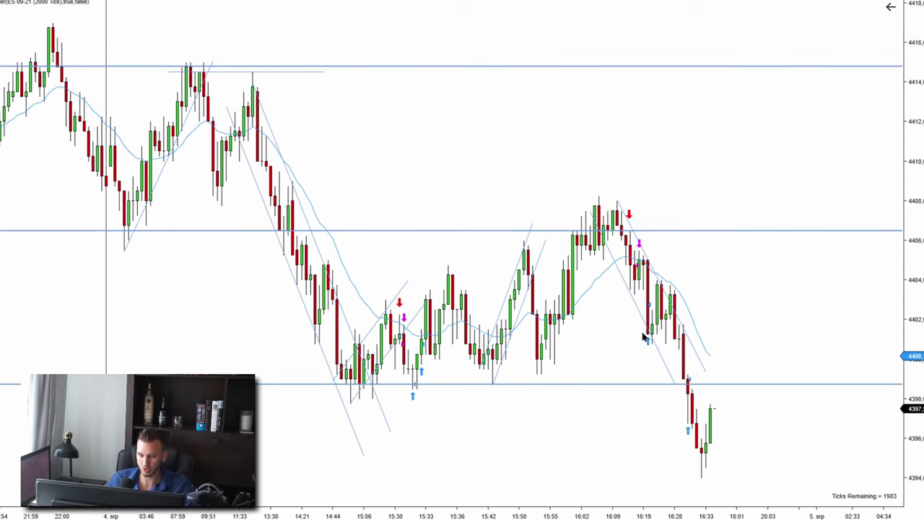
pyautogui.scroll(-2, 740, 323)
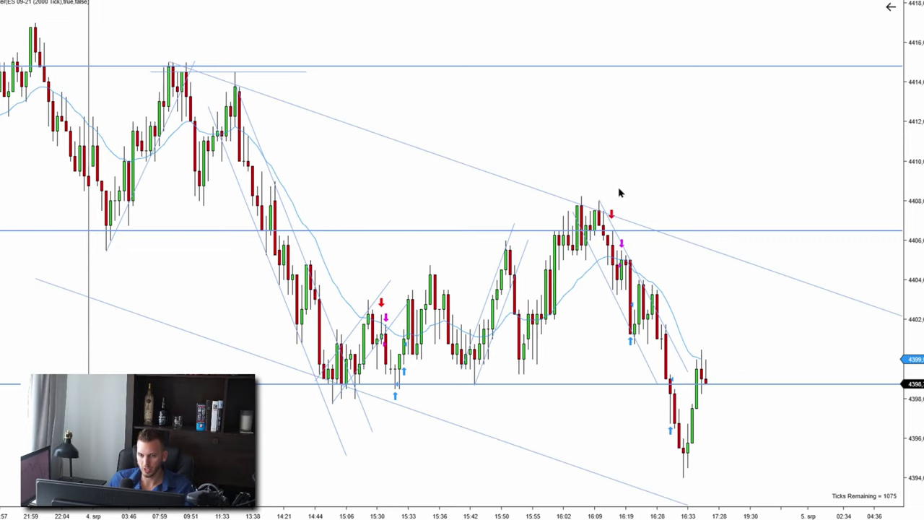
# Zoom and pan the ES chart to leave room after the latest bars
pyautogui.scroll(3, 325, 83)
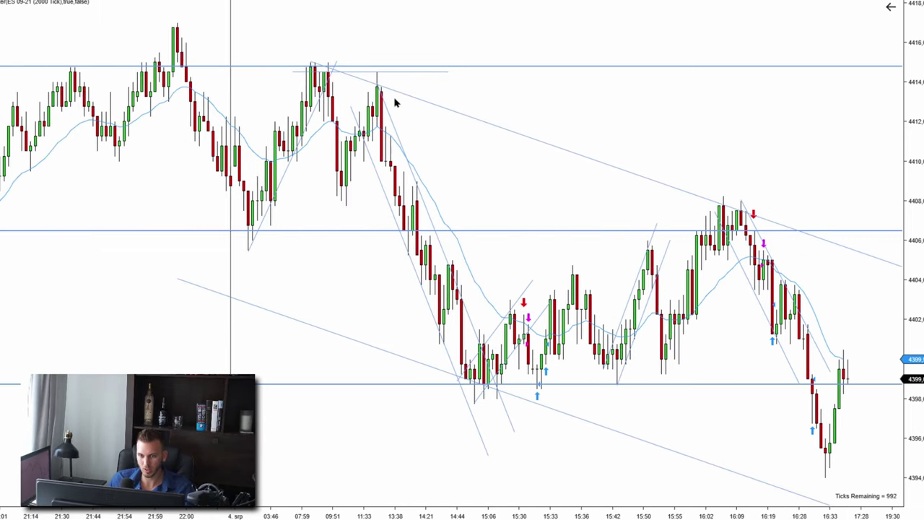
pyautogui.scroll(-3, 390, 88)
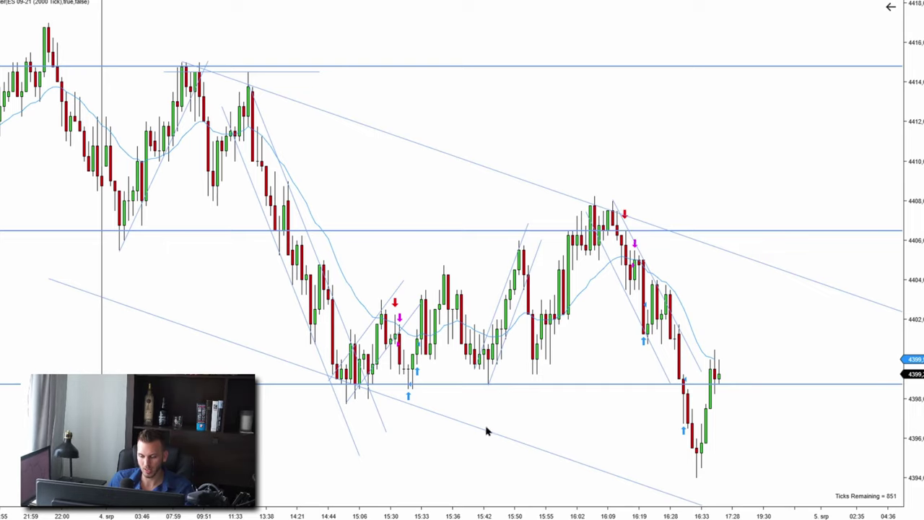
pyautogui.moveTo(613, 438); pyautogui.dragTo(576, 421)
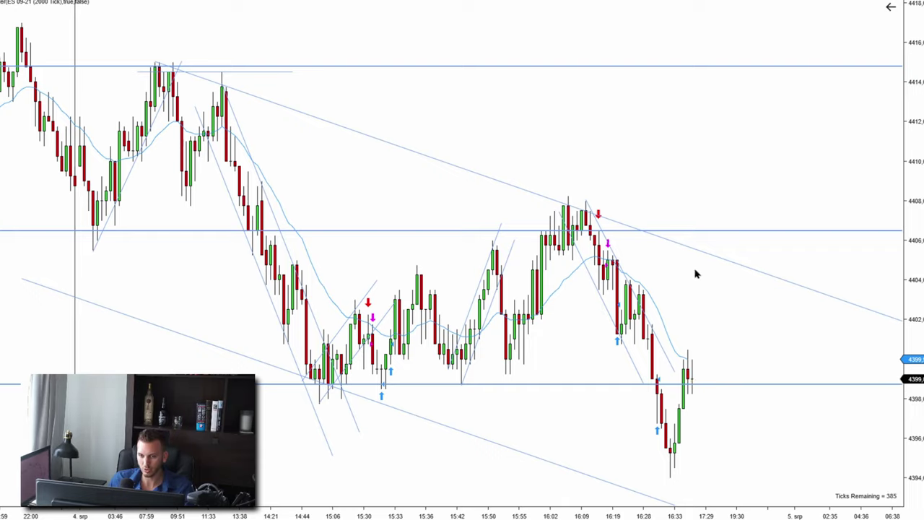
pyautogui.moveTo(505, 187); pyautogui.dragTo(446, 295)
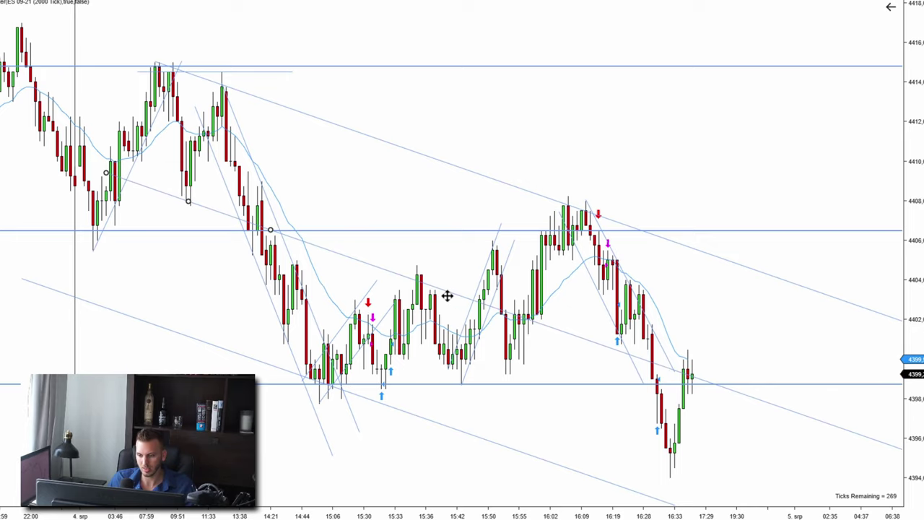
pyautogui.click(439, 283)
pyautogui.press('Delete')
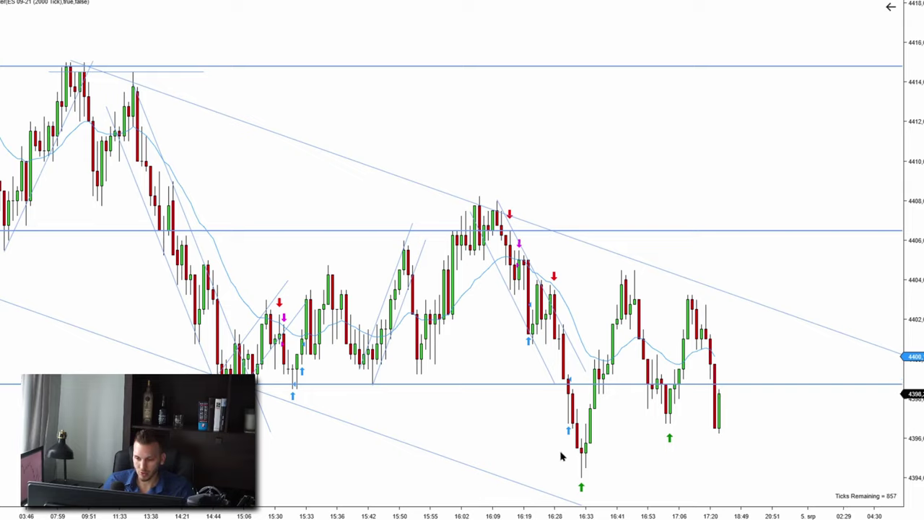
pyautogui.scroll(5, 565, 155)
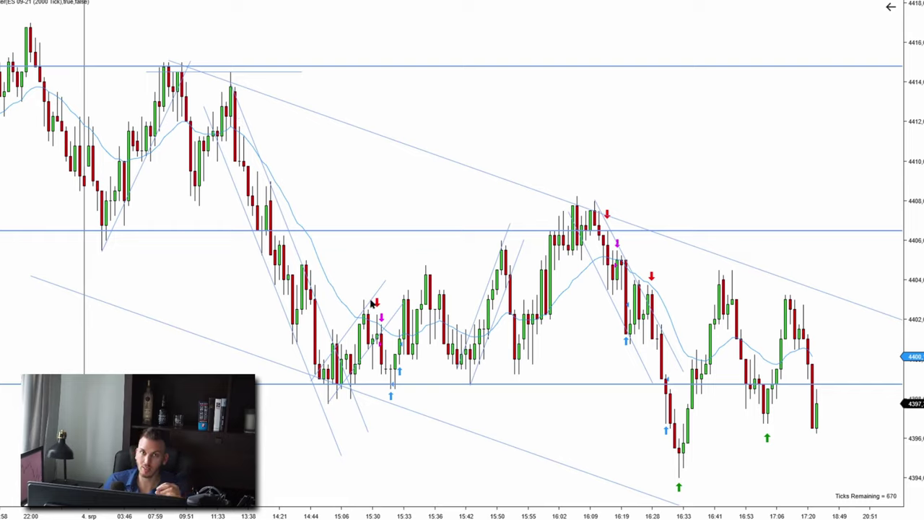
pyautogui.scroll(-3, 338, 368)
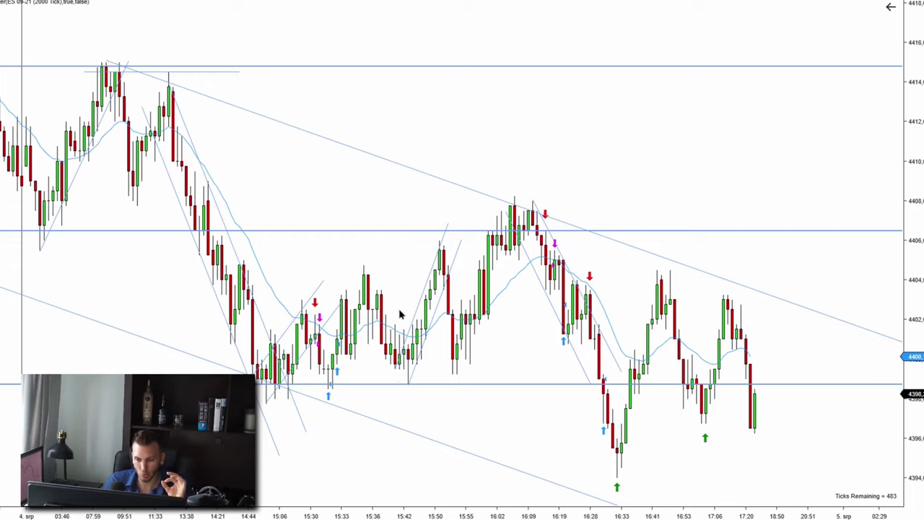
pyautogui.scroll(-2, 531, 322)
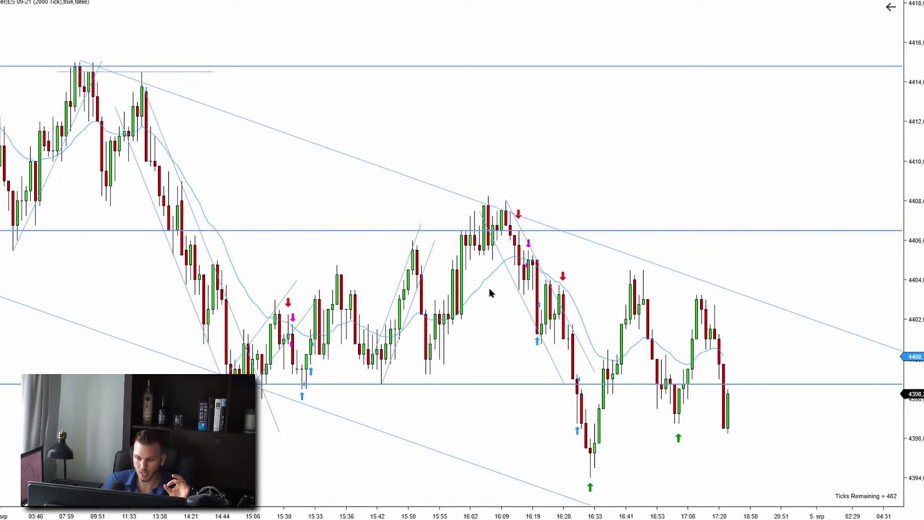
pyautogui.scroll(-1, 498, 318)
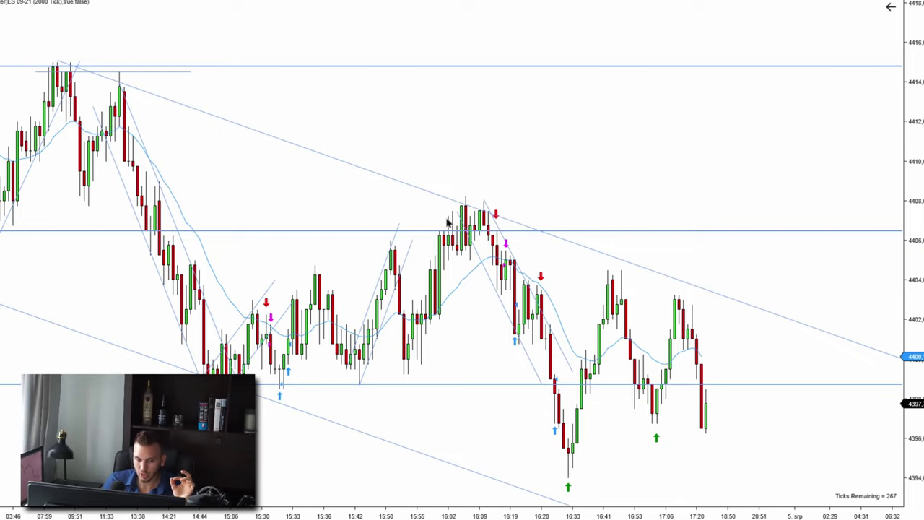
pyautogui.scroll(3, 186, 227)
pyautogui.scroll(-2, 619, 181)
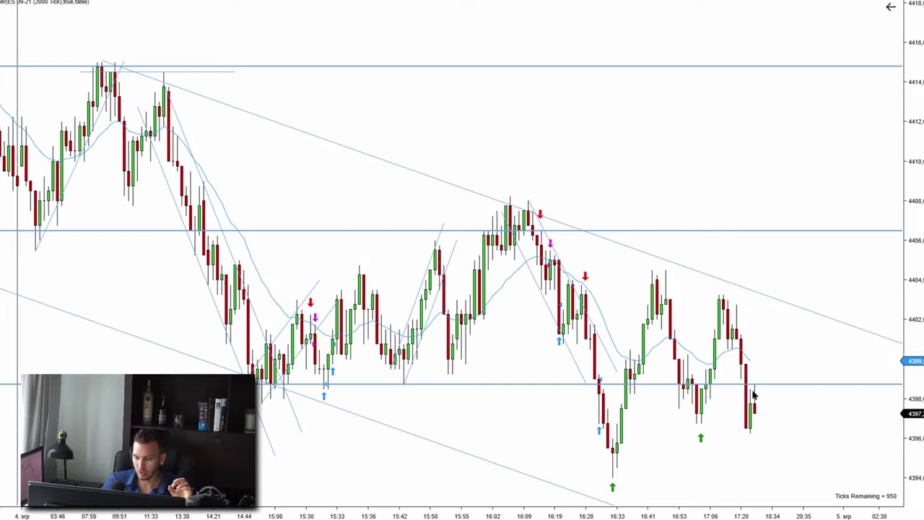
# Delete both descending channel lines from the ES chart
pyautogui.click(492, 464)
pyautogui.press('Delete')
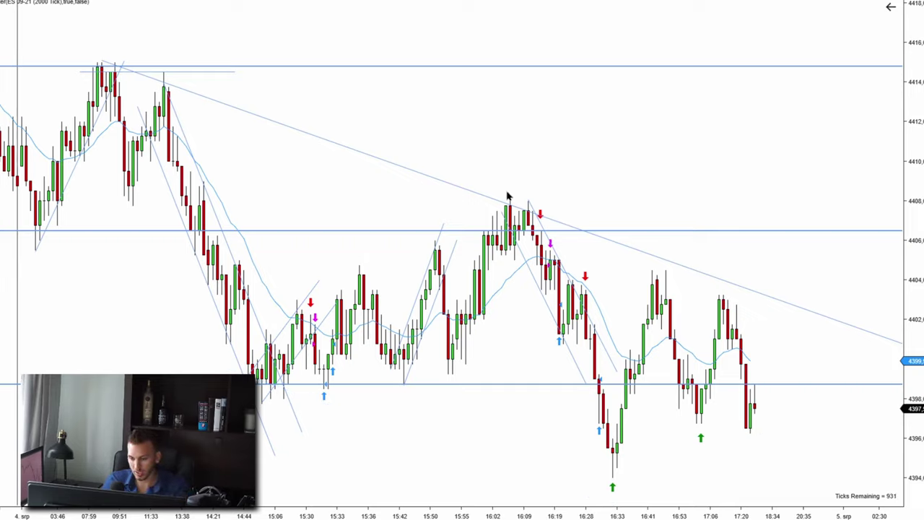
pyautogui.click(462, 186)
pyautogui.press('Delete')
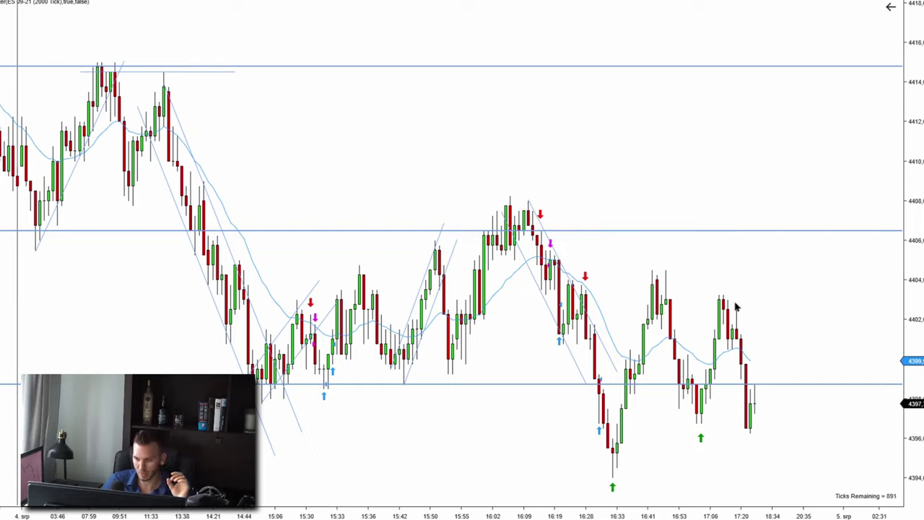
# Sketch a projected move: an up arrow from the recent low and a down arrow, both meeting near 4407
pyautogui.scroll(-1, 778, 309)
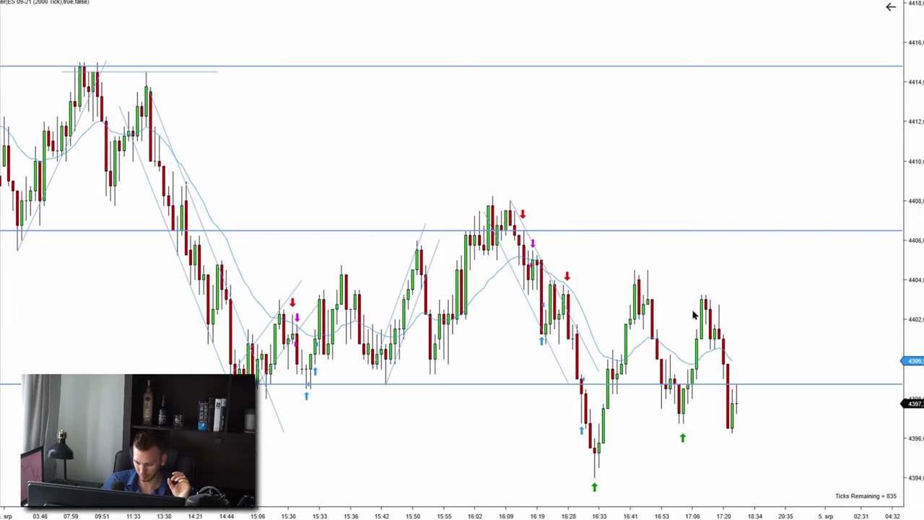
pyautogui.click(682, 417)
pyautogui.click(723, 226)
pyautogui.click(746, 142)
pyautogui.click(747, 214)
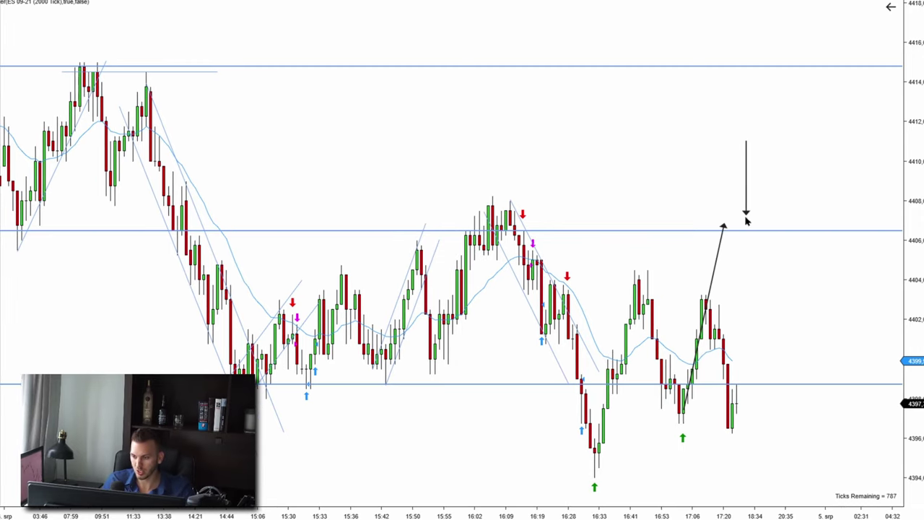
# Erase the diagonal up arrow and the vertical down arrow
pyautogui.click(706, 306)
pyautogui.press('Delete')
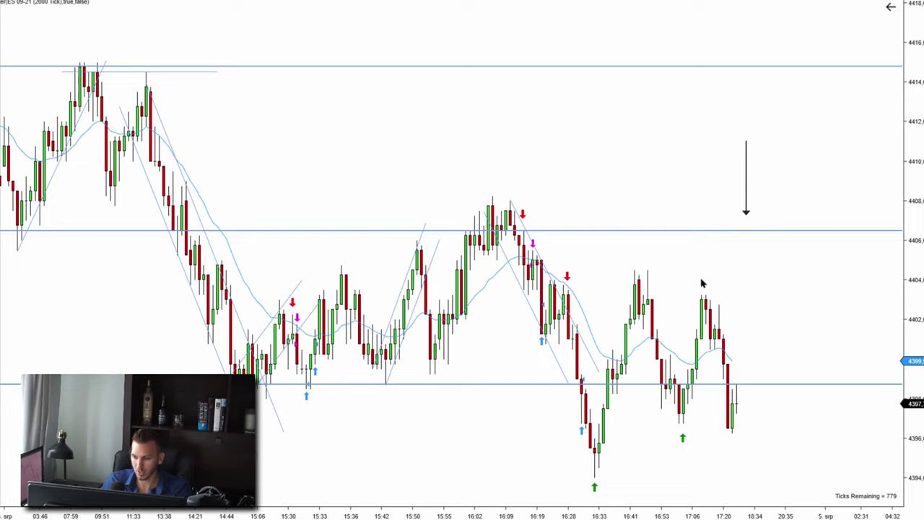
pyautogui.click(747, 160)
pyautogui.press('Delete')
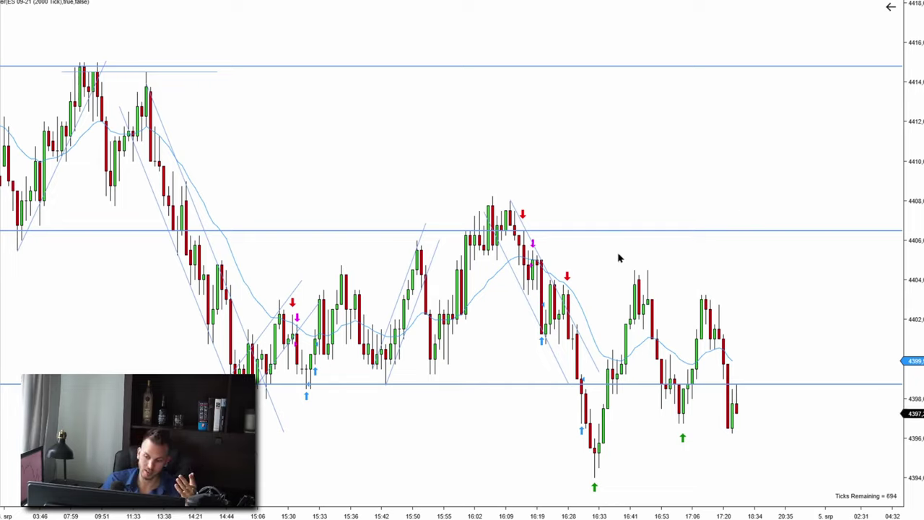
pyautogui.scroll(2, 683, 256)
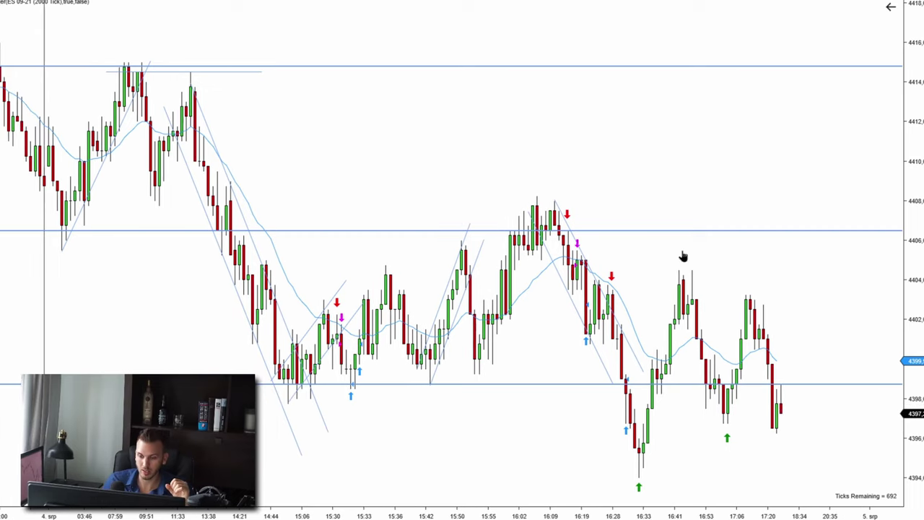